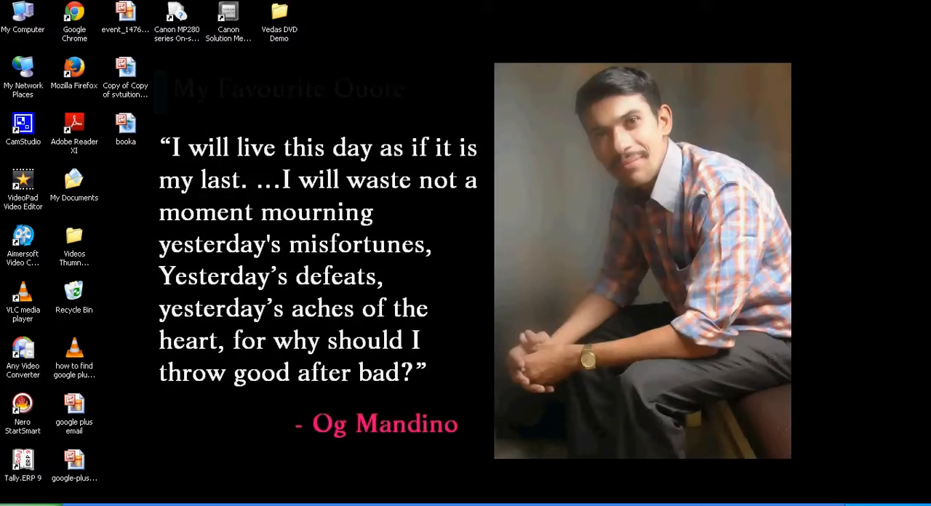
Step: Launch Tally.ERP 9 and start working in Educational Mode with the Silver Edition (Single User) option
left_click(26, 471)
double_click(26, 472)
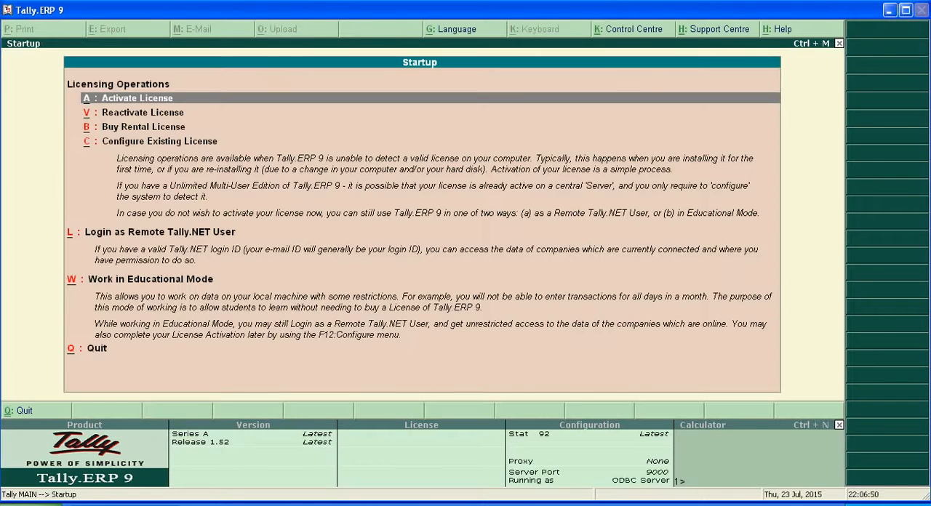
key("Down")
key("Down")
key("Down")
key("Down")
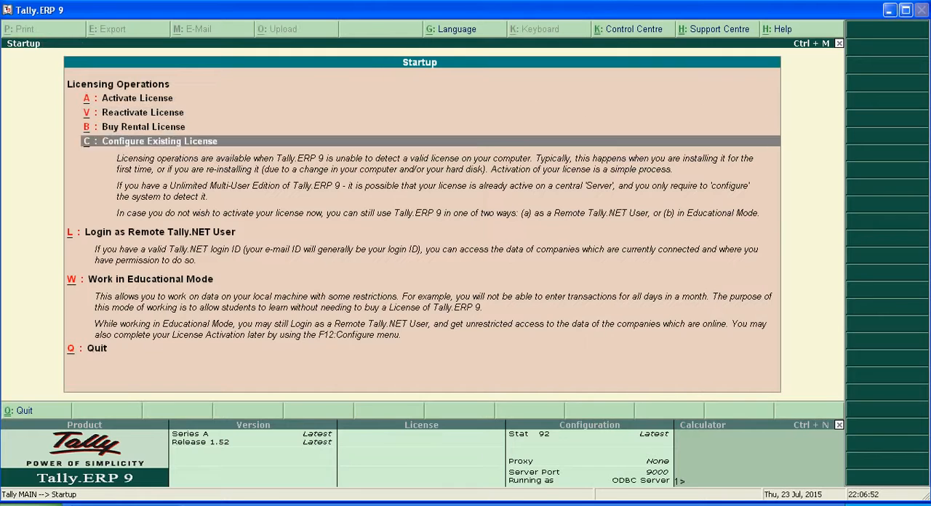
key("Return")
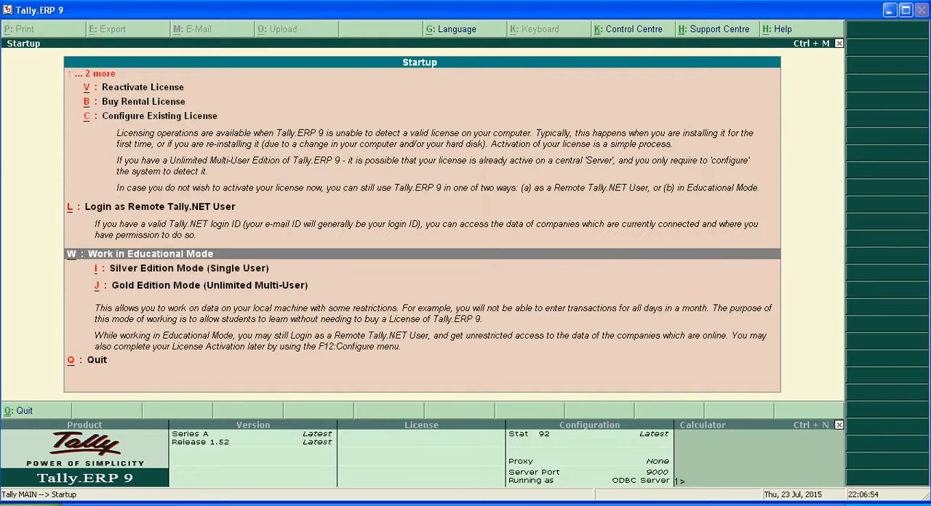
key("Down")
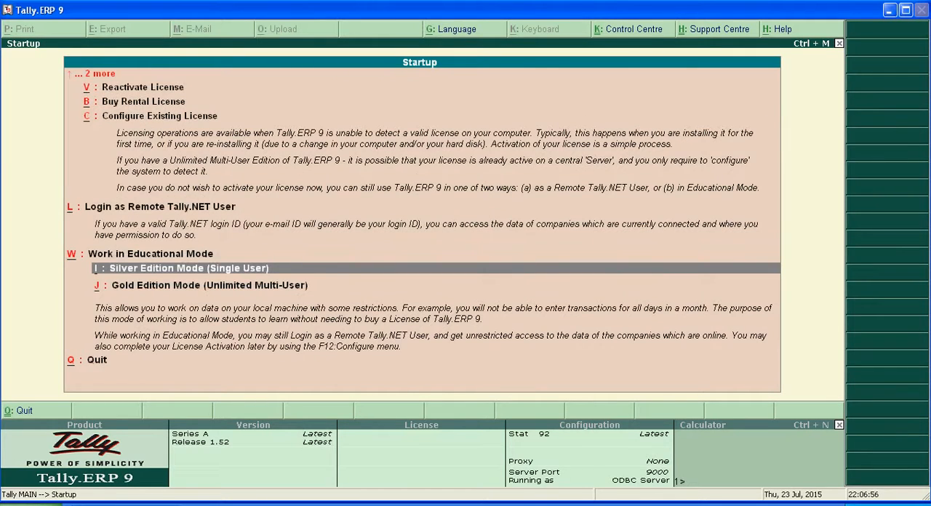
key("Return")
Step: Log in to the Svtuition Free Tutorials company with the user name and account password
type("123")
key("Return")
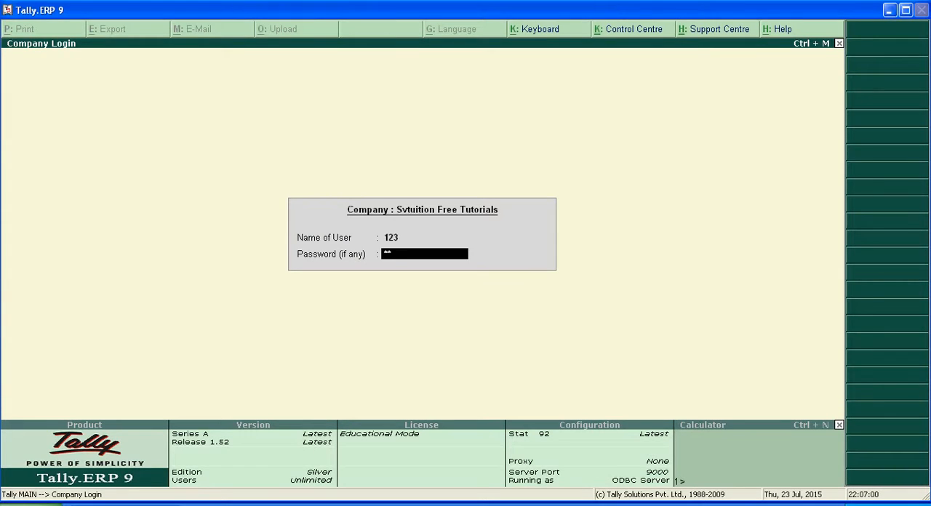
key("Return")
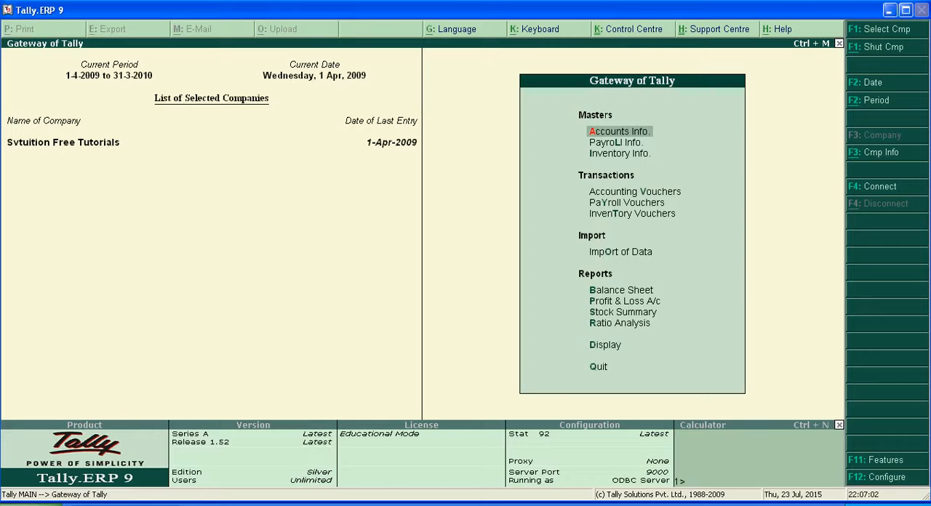
Step: Examine the list of existing single ledgers in the company's accounts information without opening any of them
left_click(624, 132)
key("Down")
key("Return")
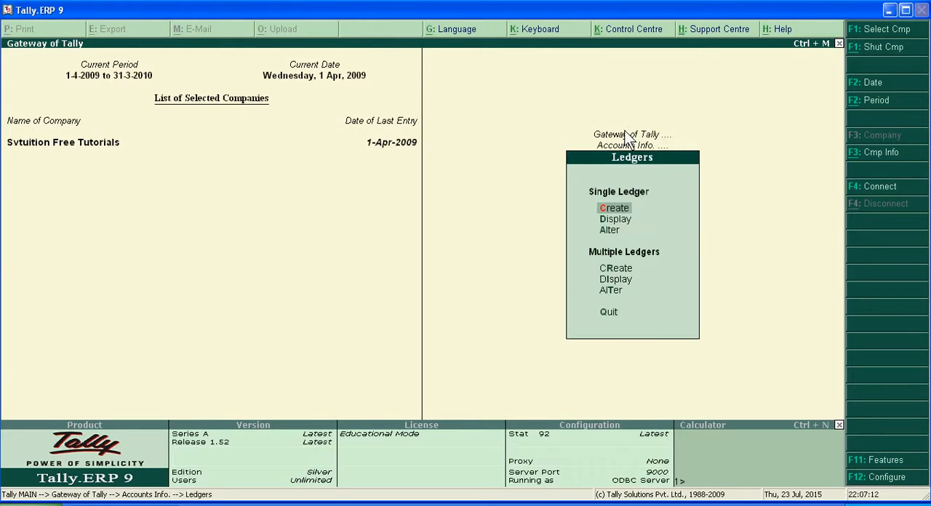
key("Down")
key("Return")
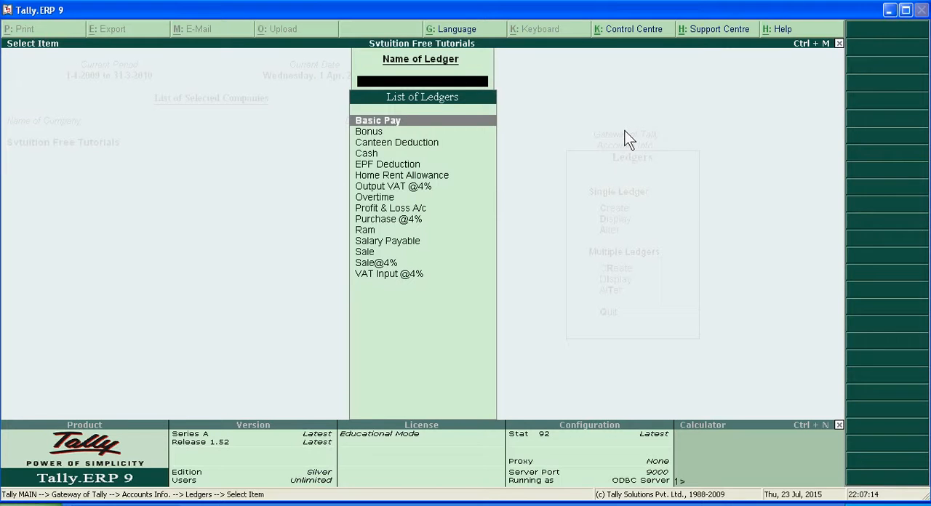
key("Down")
key("Down")
key("Down")
key("Down")
key("Down")
key("Down")
key("Down")
key("Down")
key("Down")
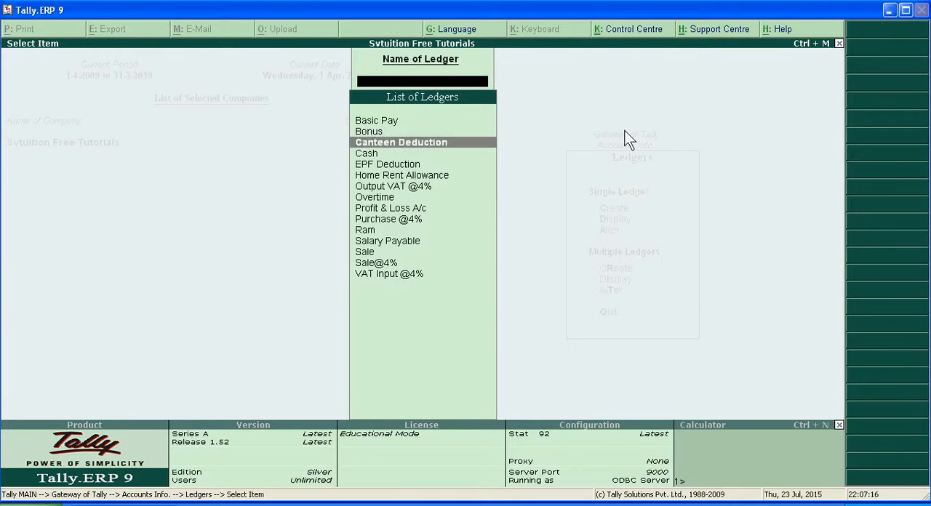
key("Down")
key("Down")
key("Down")
key("Down")
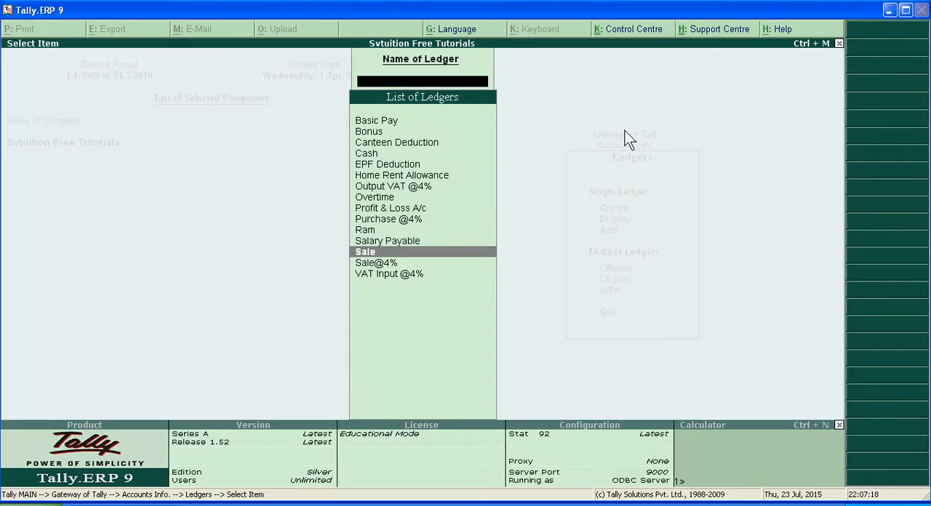
key("Escape")
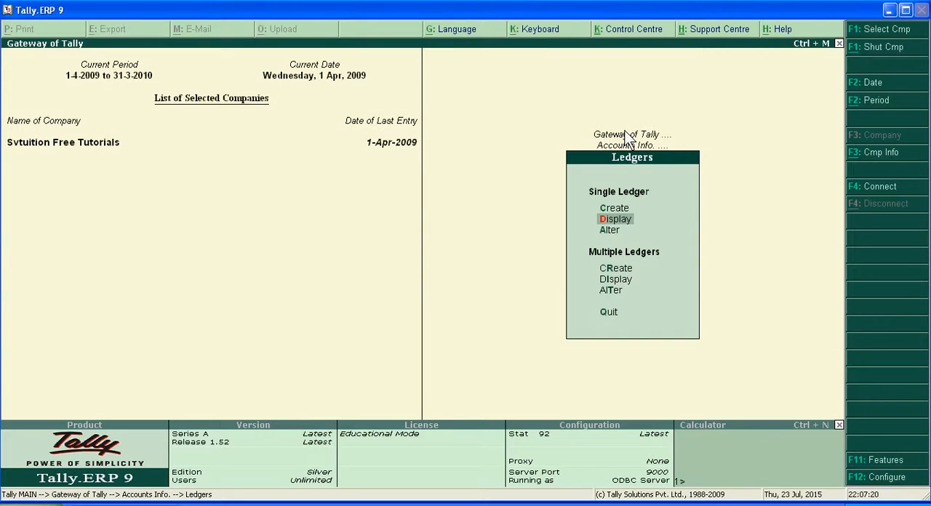
key("Escape")
key("Escape")
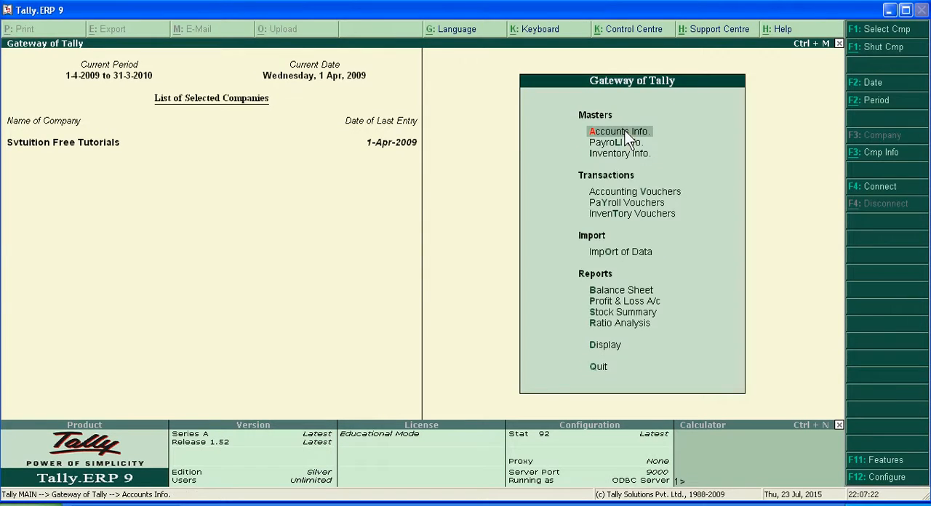
Step: View the Accounting Voucher Creation screen and its voucher types, and quit it without entering a voucher
key("Down")
key("Down")
key("Down")
key("Escape")
key("Escape")
key("Down")
key("Down")
key("Down")
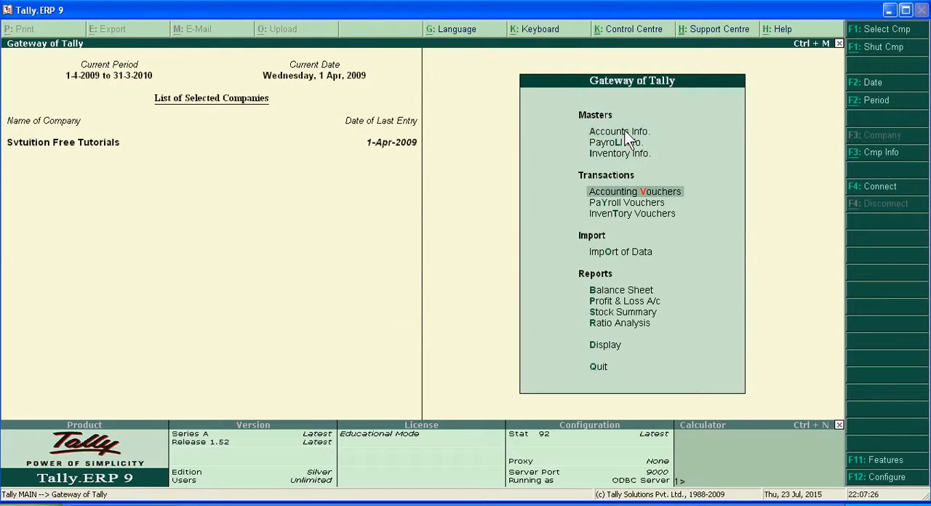
key("Return")
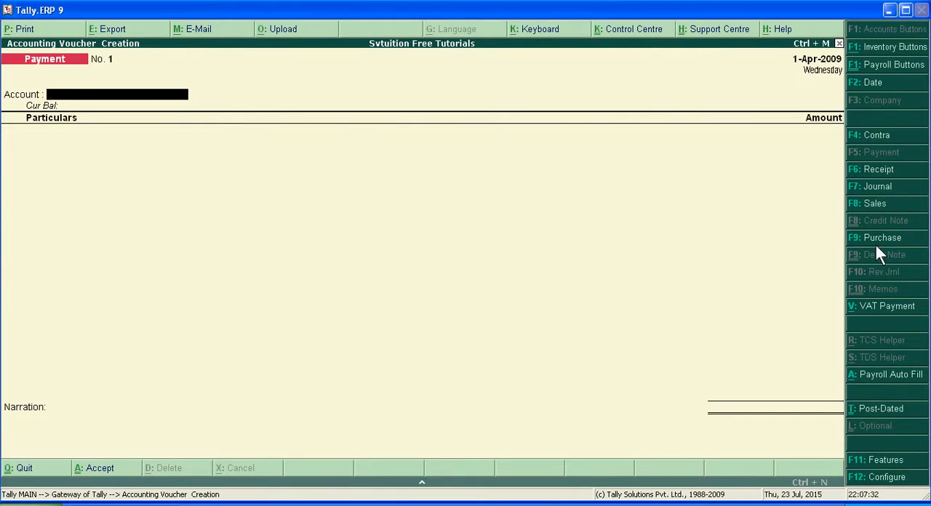
key("Escape")
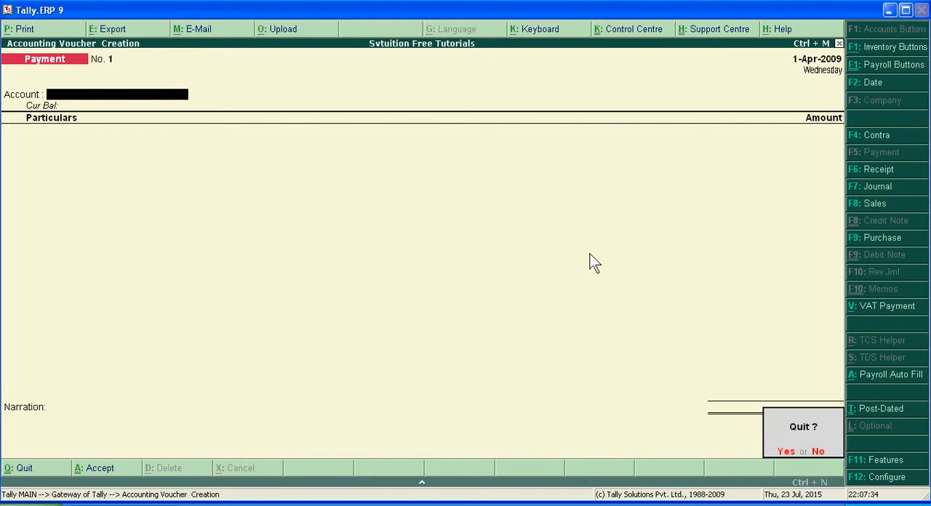
key("Return")
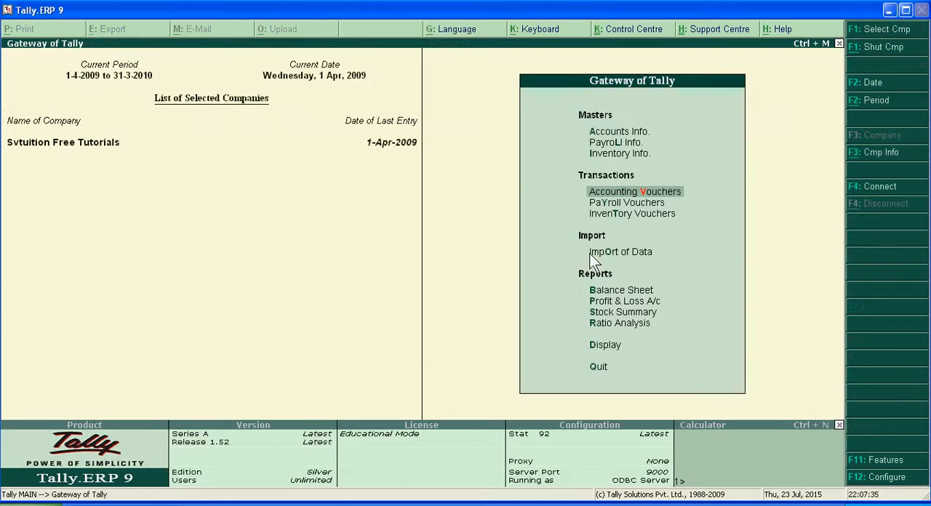
Step: Start creating a single ledger in the accounts information and name it Lighting Expenses
left_click(635, 131)
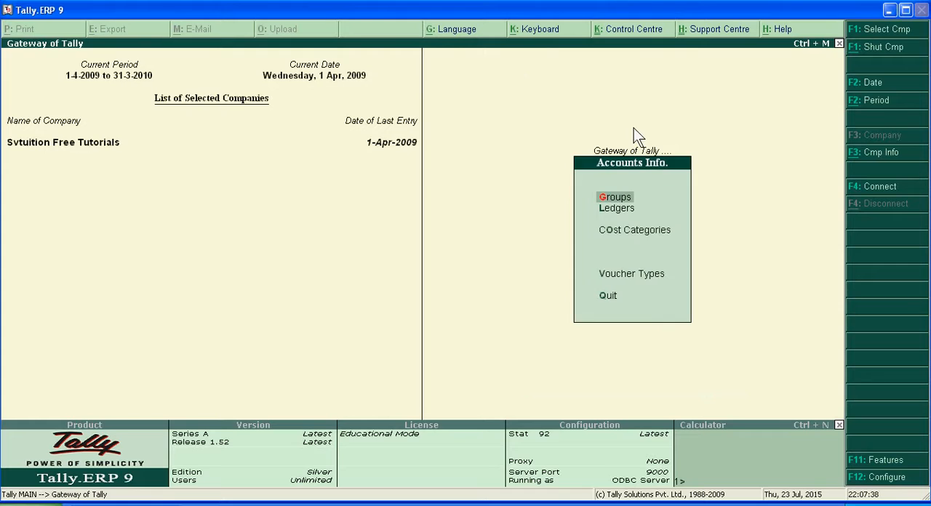
key("Down")
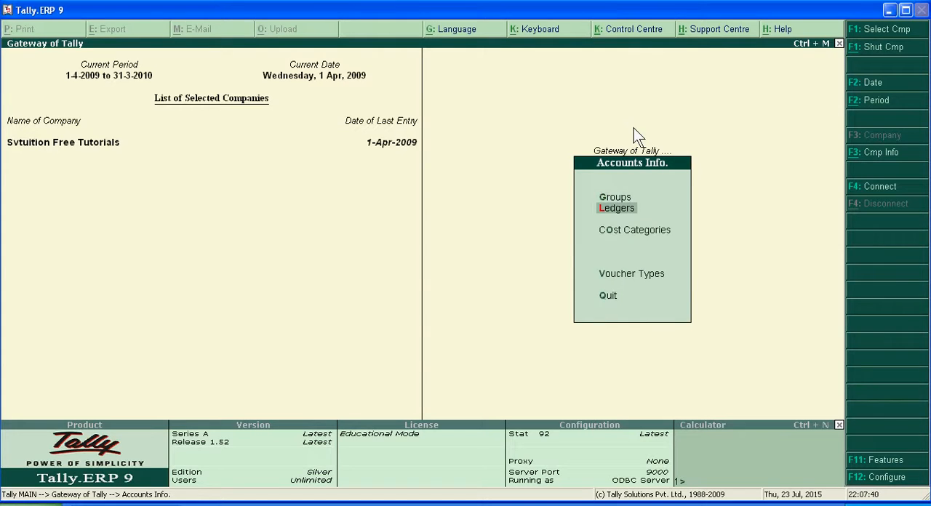
key("Return")
key("Return")
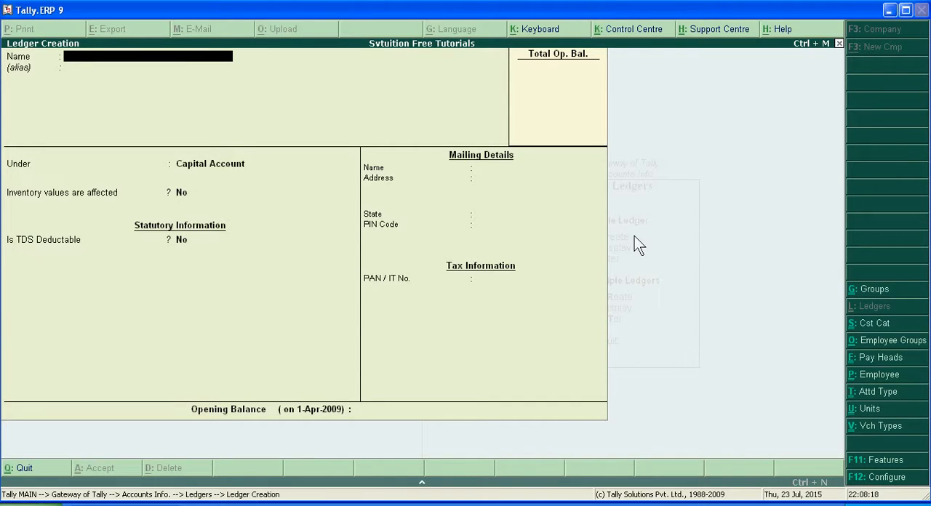
type("Lighting Expenses")
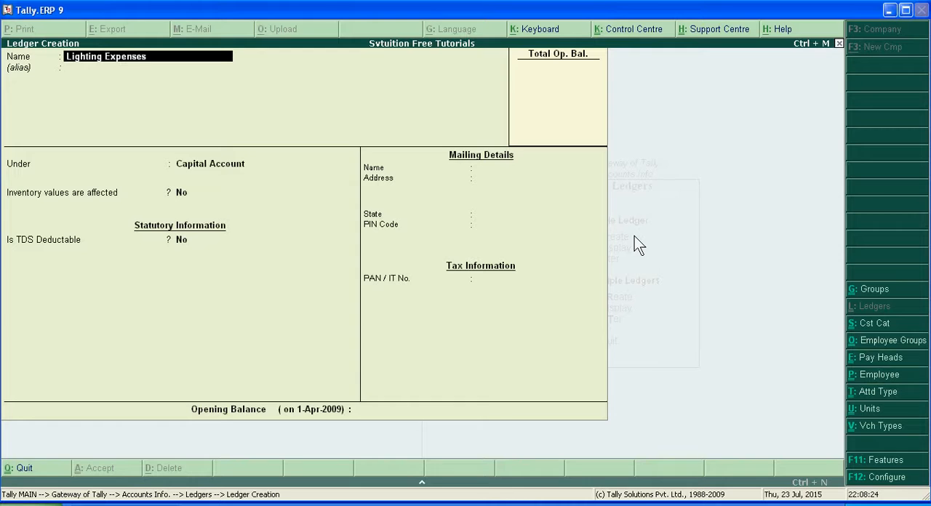
key("Return")
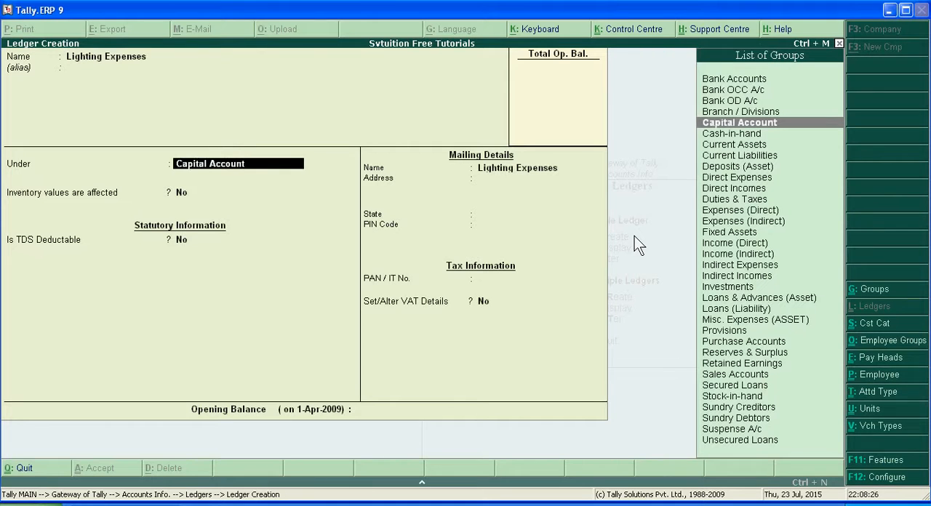
Step: Place the Lighting Expenses ledger under the Indirect Expenses group and save it with the remaining defaults
type("I")
key("Down")
key("Down")
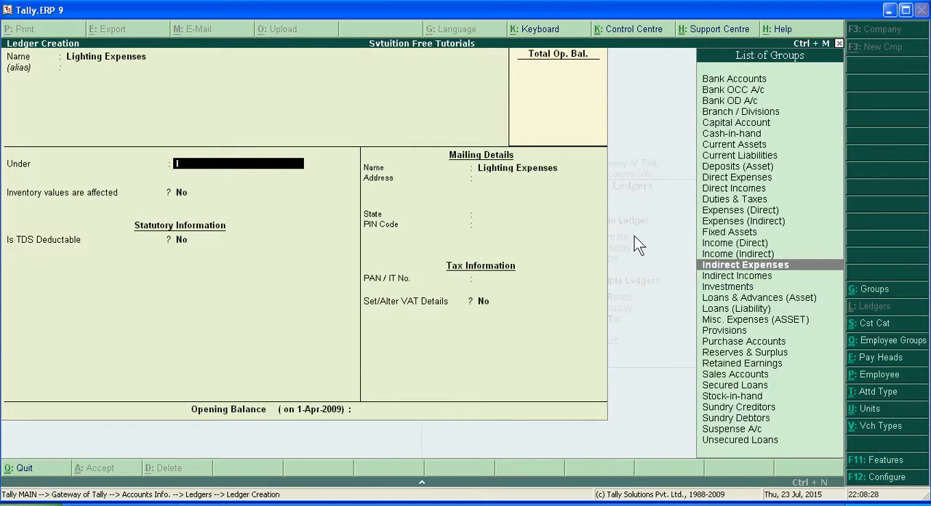
key("Return")
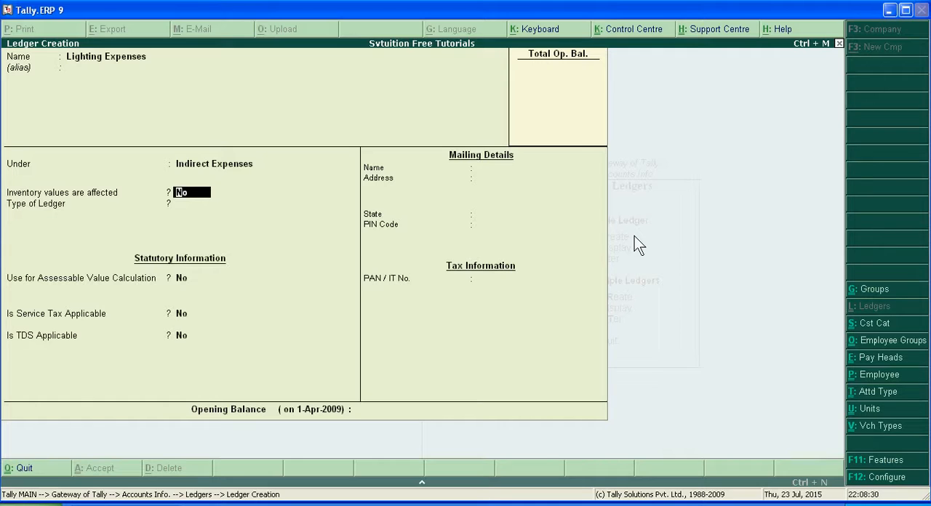
key("Return")
key("Return")
key("Return")
key("Return")
key("Return")
key("Return")
Step: Create a ledger named Rent Income under the Indirect Incomes group, keeping the remaining defaults
key("Return")
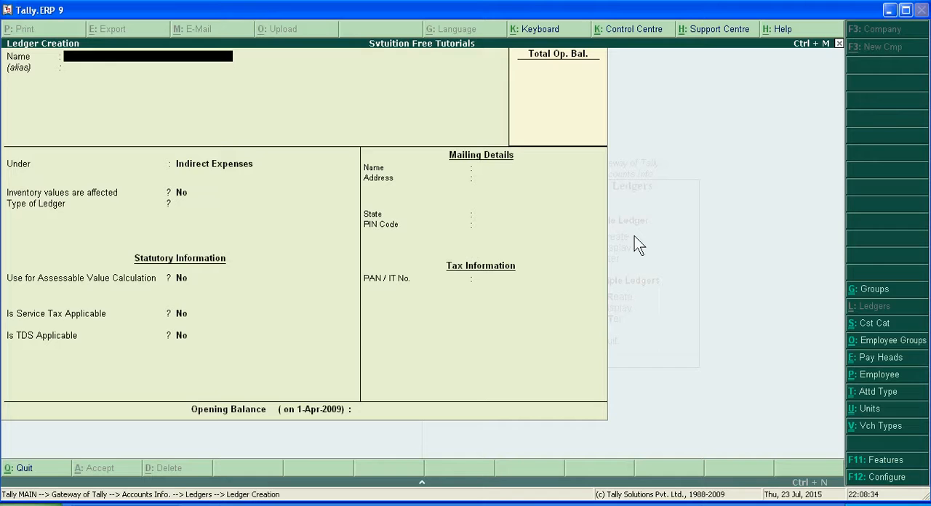
type("Rent Income")
key("Return")
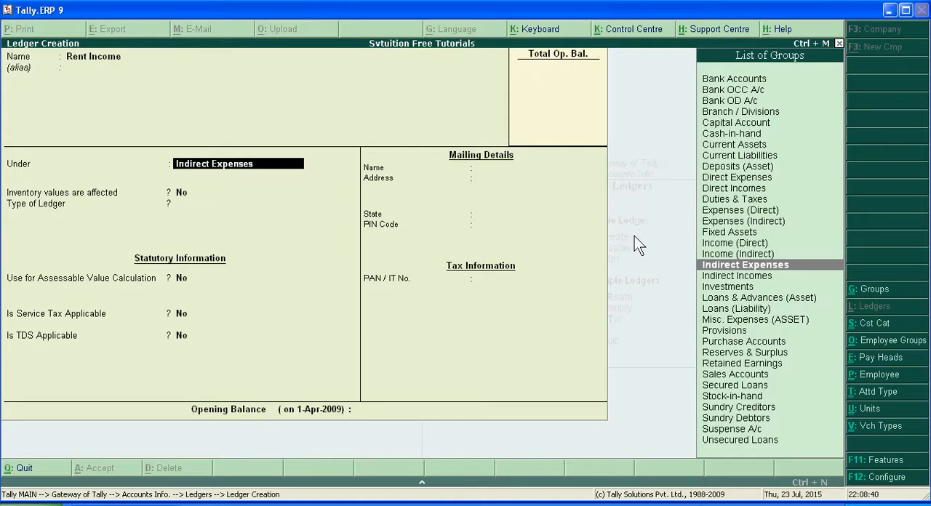
type("I")
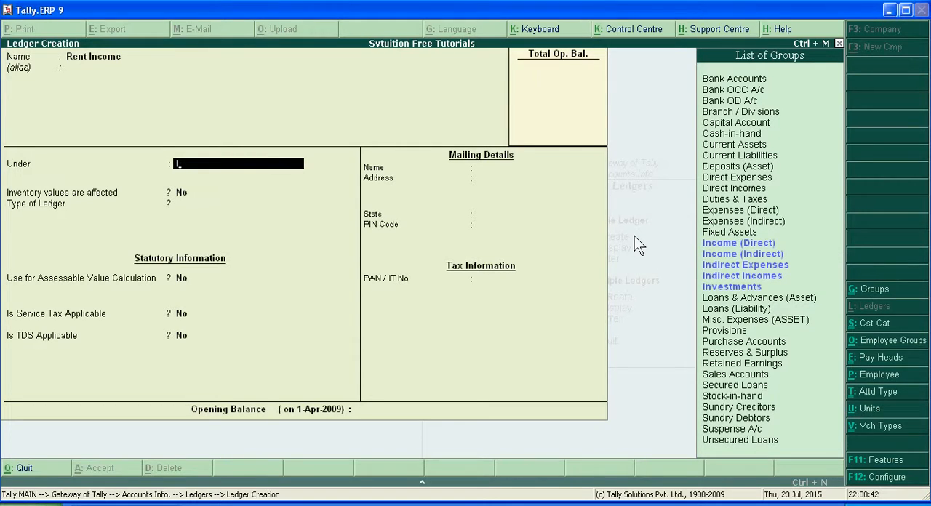
key("Down")
key("Down")
key("Down")
key("Down")
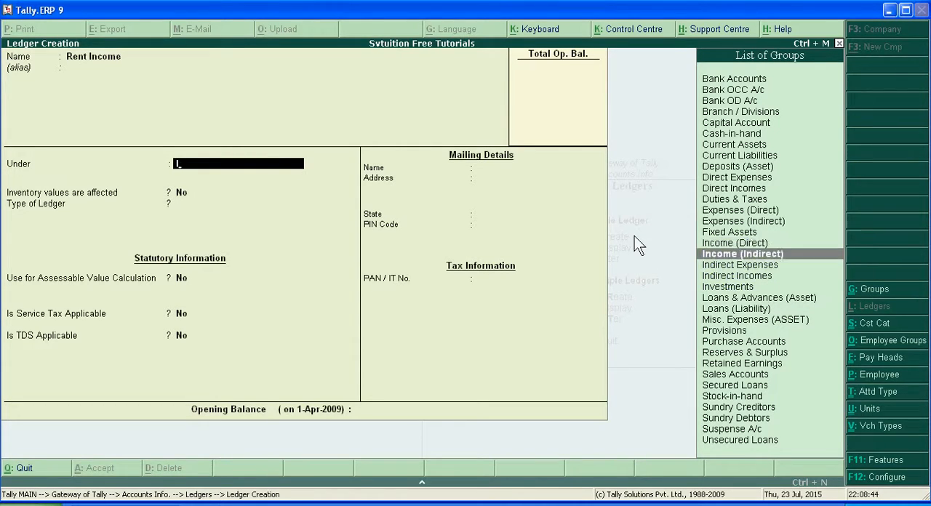
key("Return")
key("Return")
key("Return")
key("Return")
key("Return")
key("Return")
key("Return")
key("Return")
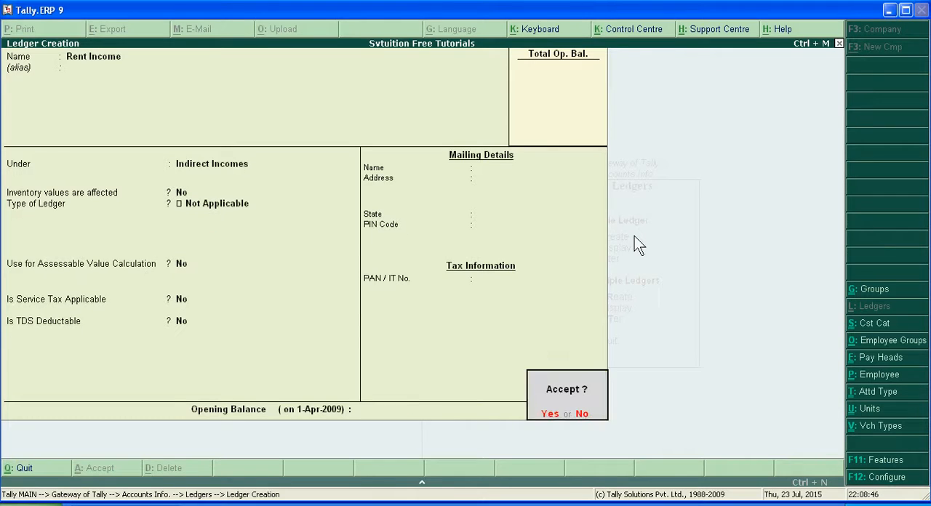
Step: Create a ledger named Furniture under the Fixed Assets group and save it with the remaining defaults
type("F")
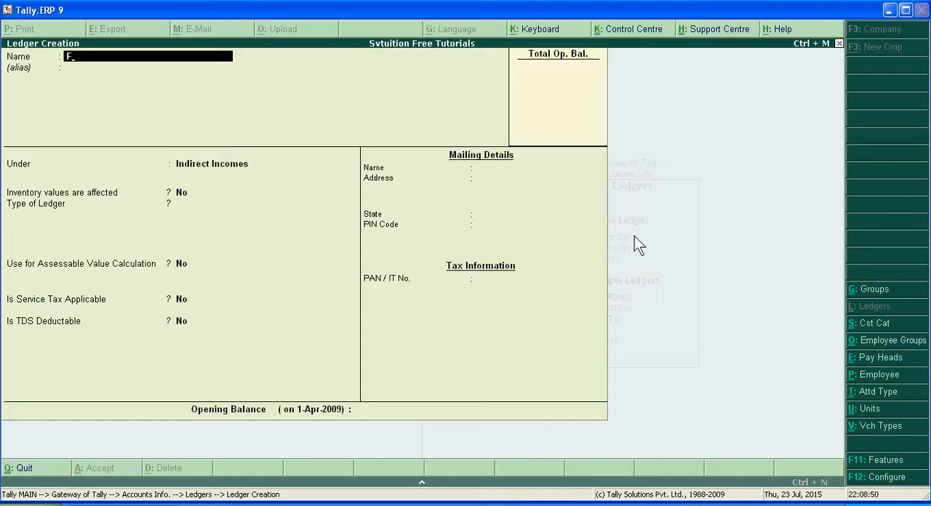
type("Fur")
type("nt")
type("iture")
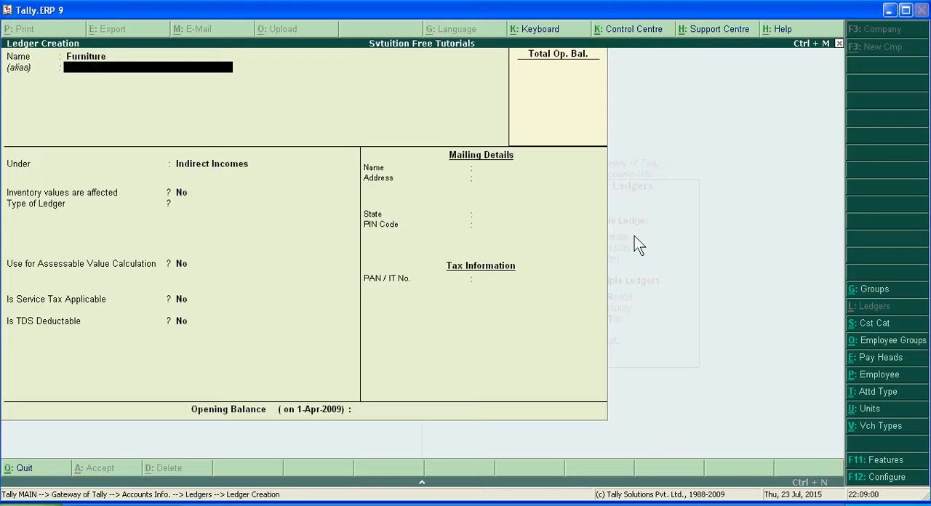
key("Return")
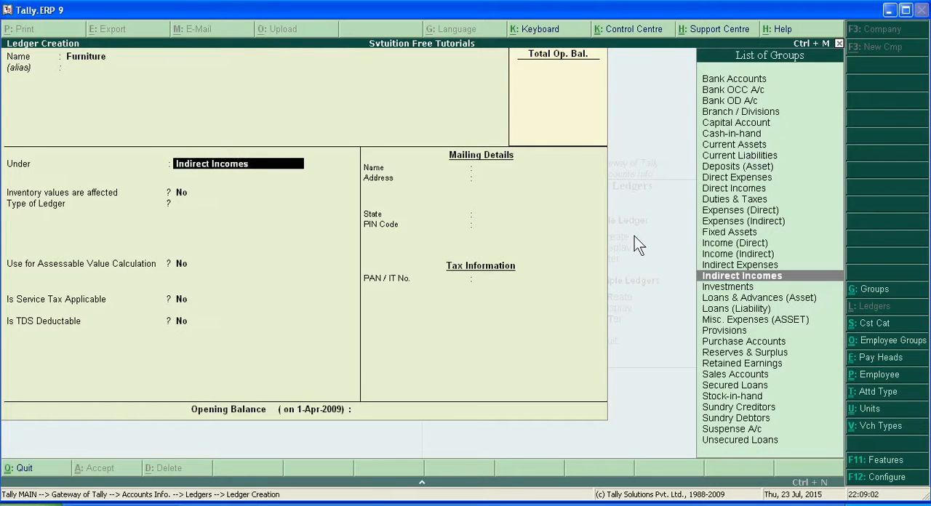
type("F")
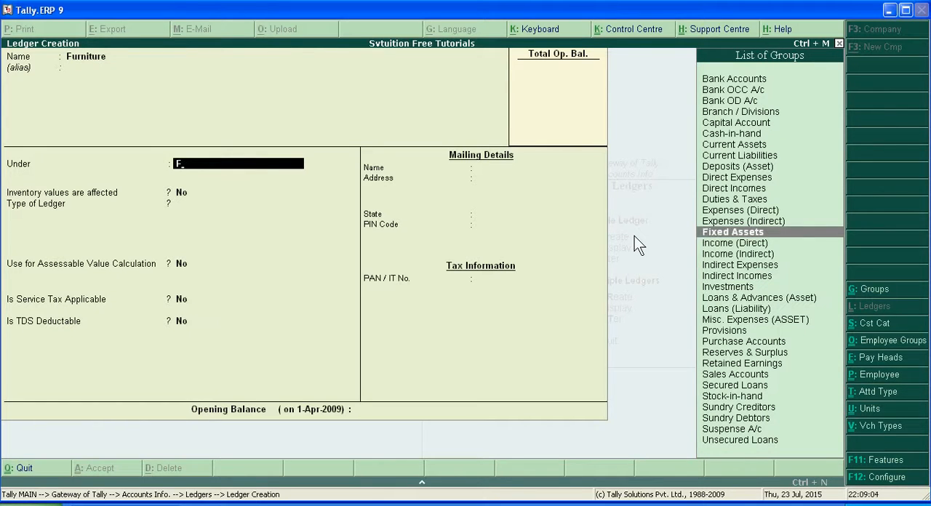
key("Return")
key("Return")
key("Return")
key("Return")
key("Return")
key("Return")
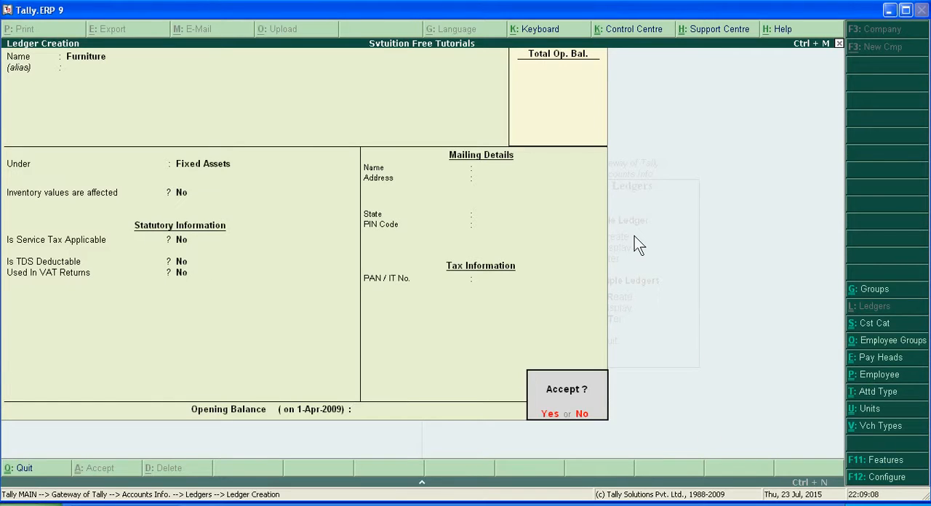
key("Return")
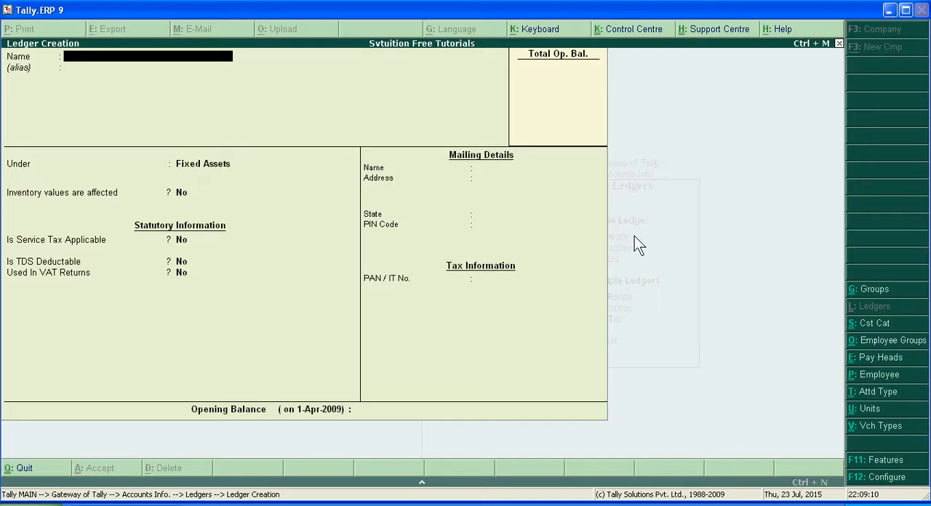
Step: Create a ledger named SBI Loan under the Loans (Liability) group, keep the remaining defaults, and leave ledger creation
type("SBI Loan")
key("Return")
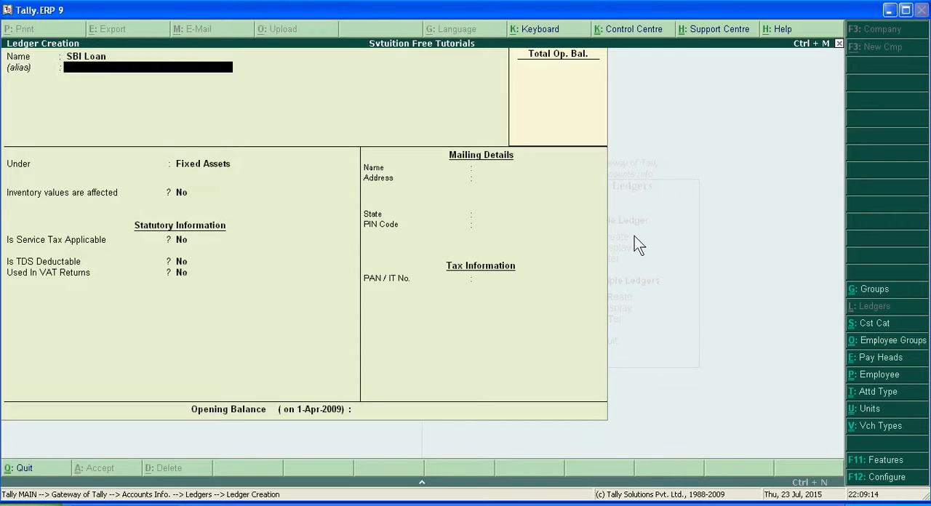
key("Return")
type("L")
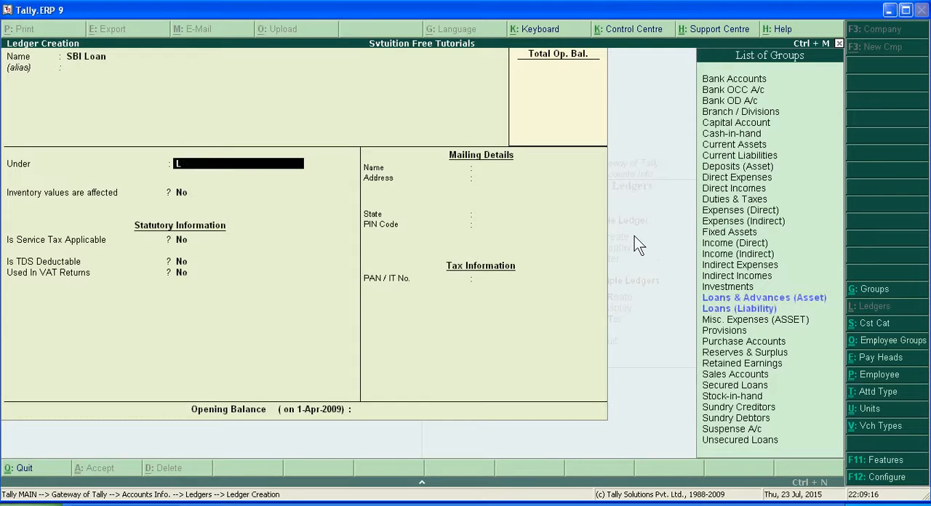
key("Down")
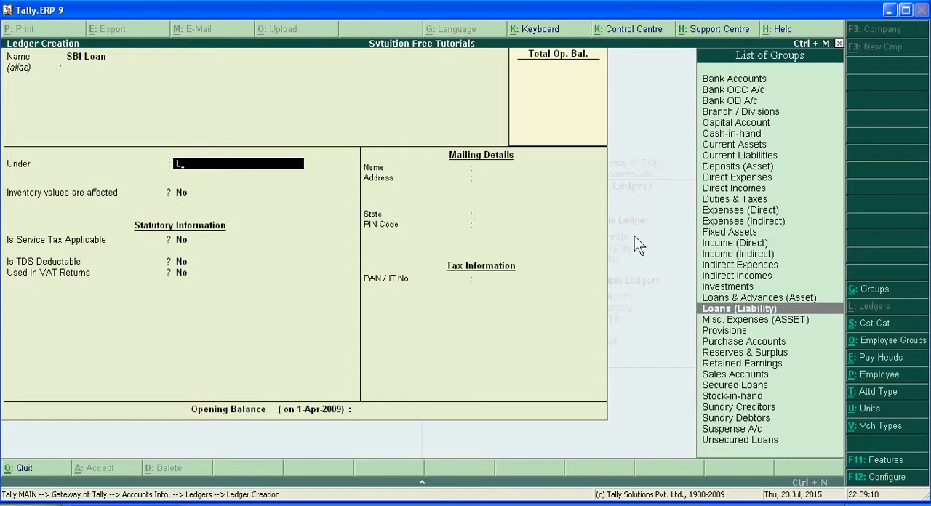
key("Return")
key("Return")
key("Return")
key("Return")
key("Return")
key("Return")
key("Return")
key("Return")
key("Return")
key("Return")
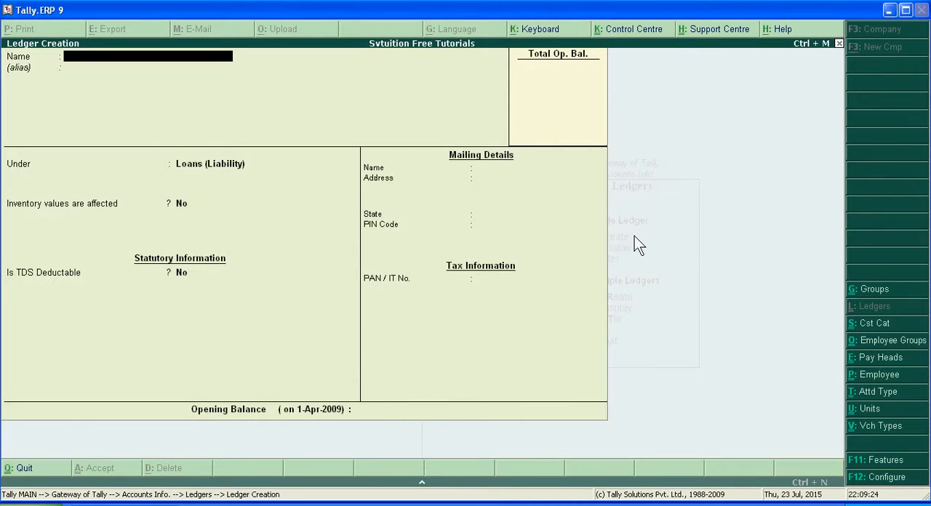
key("Escape")
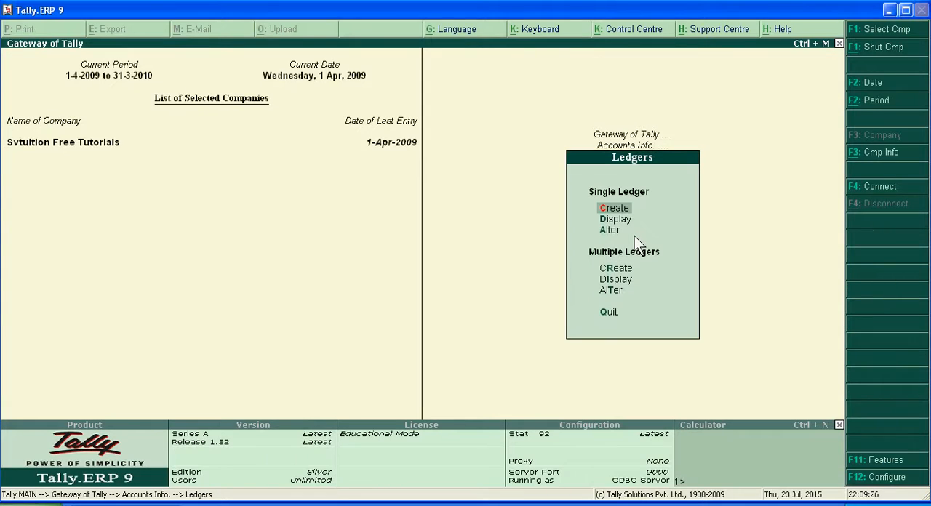
Step: View the list of ledgers available for single-ledger alteration, and return to the Gateway of Tally
key("Down")
key("Down")
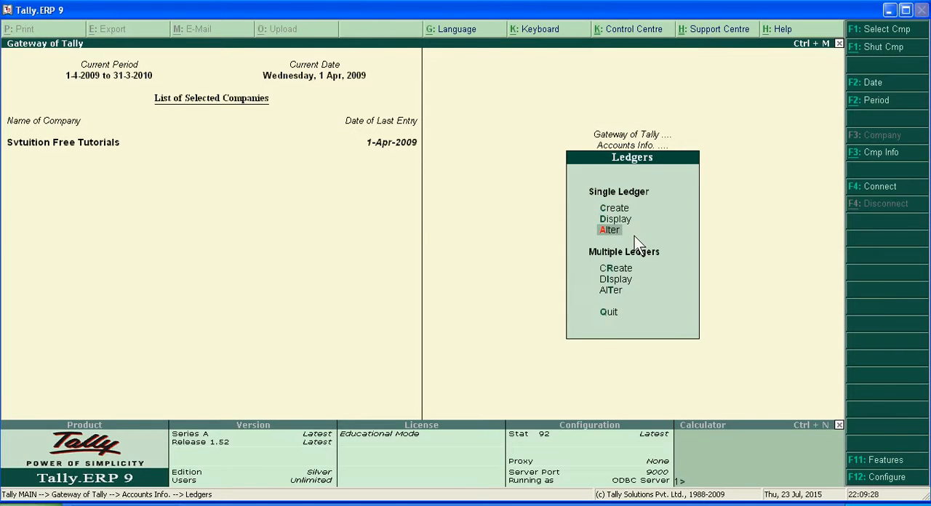
key("Return")
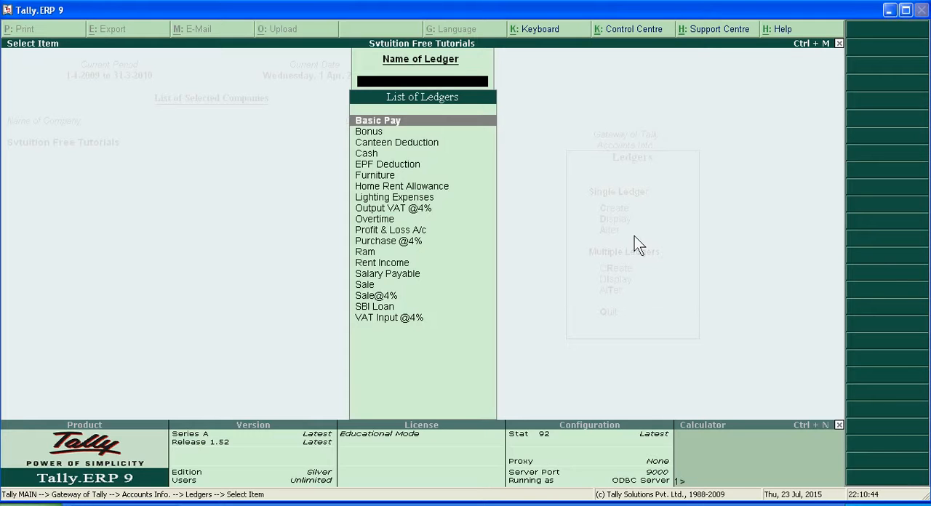
key("Escape")
key("Escape")
key("Escape")
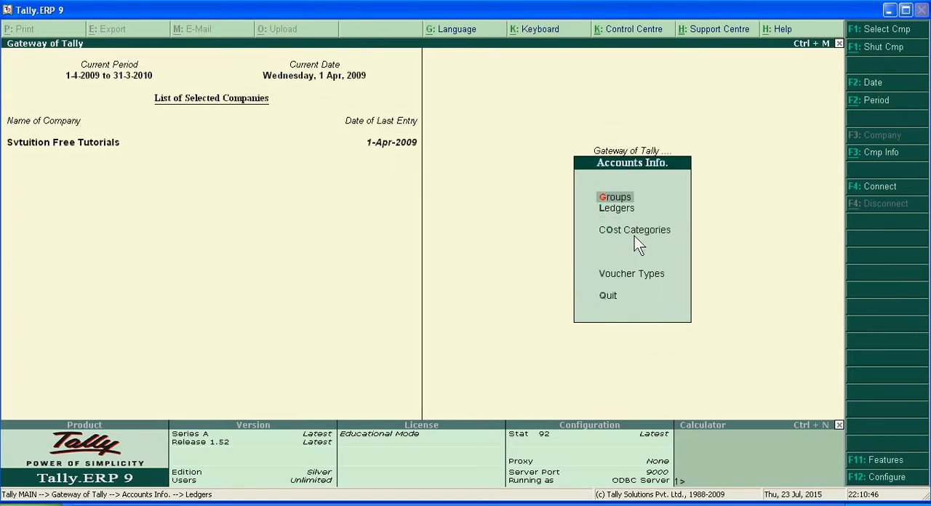
Step: Try to enter a contra voucher with Cash as the account and a bank ledger in the particulars
key("Down")
key("Down")
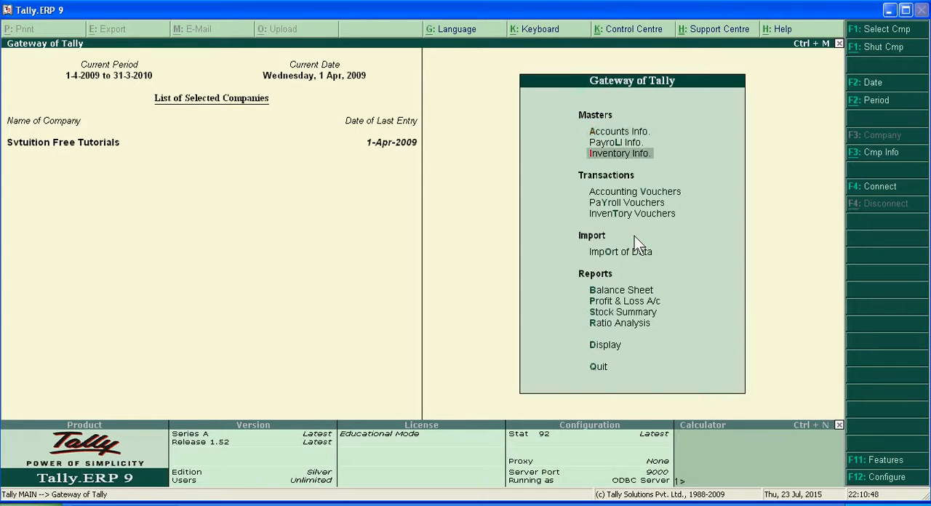
key("Return")
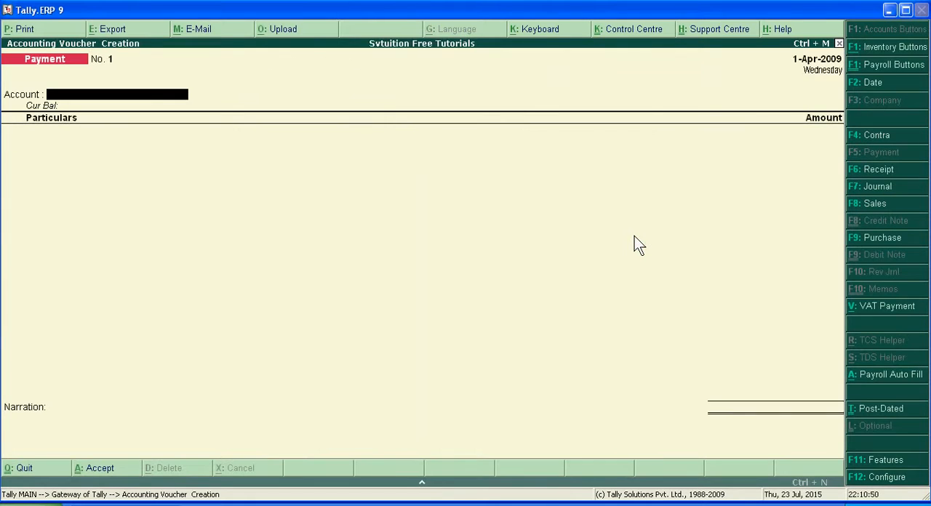
left_click(894, 141)
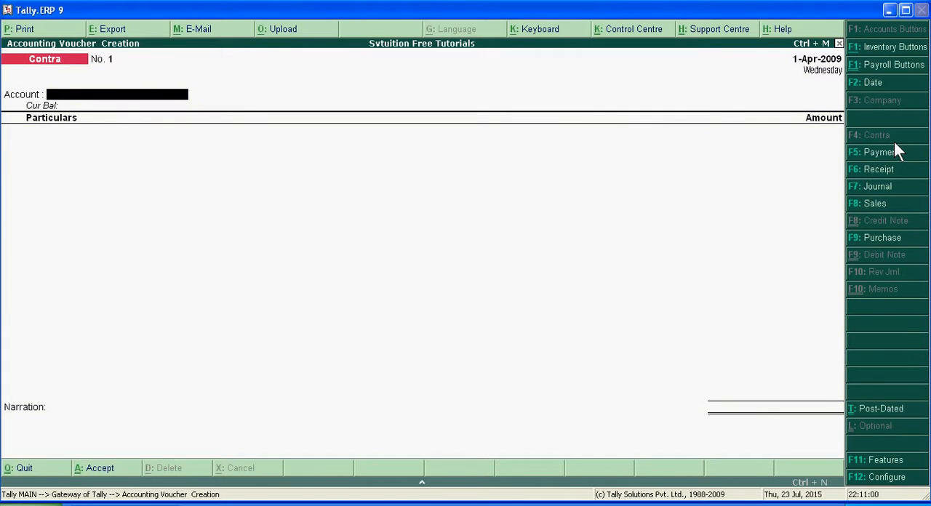
type("C")
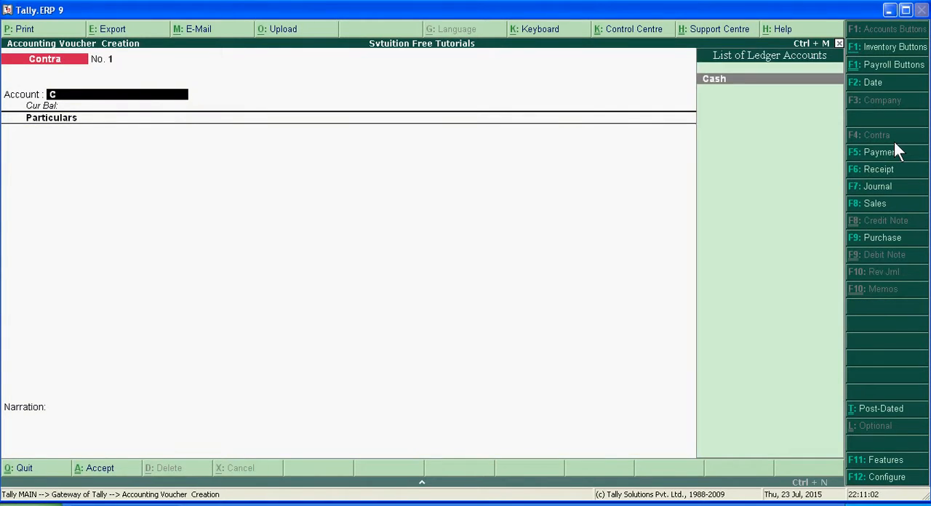
key("Return")
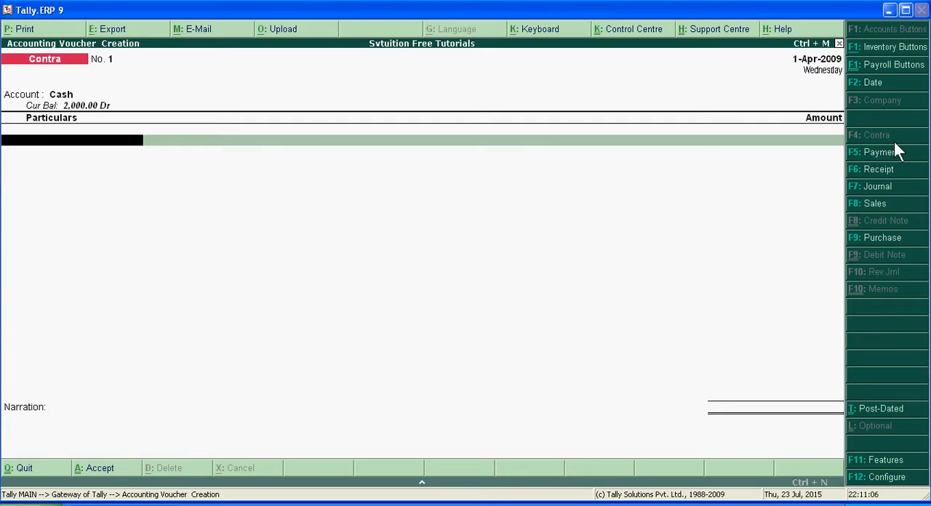
type("ba")
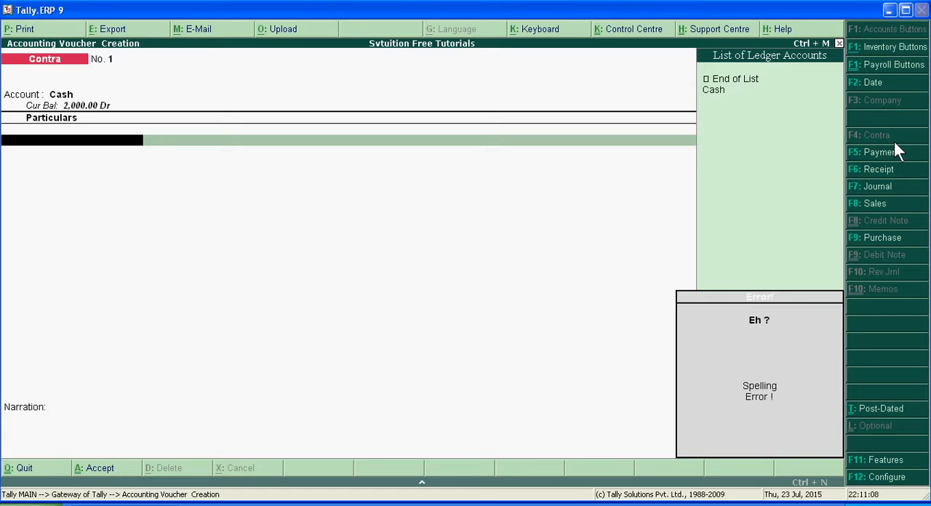
key("BackSpace")
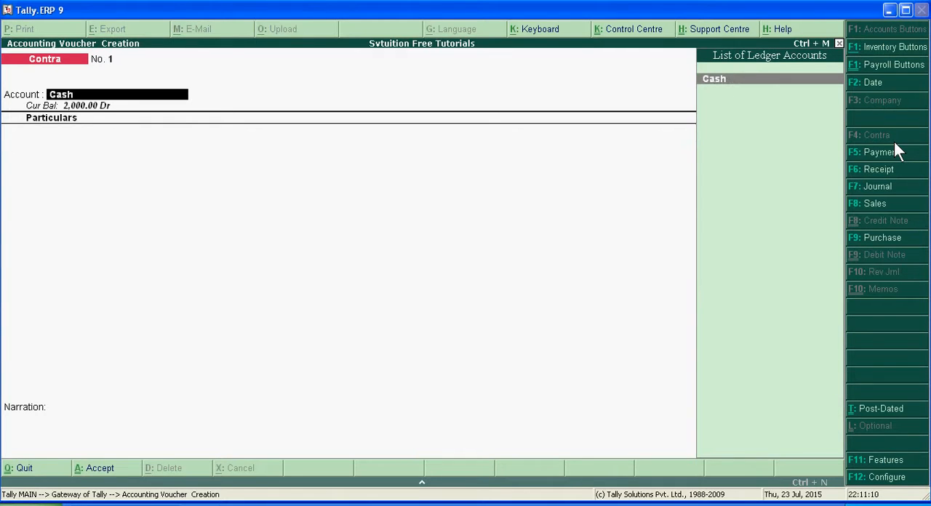
key("Return")
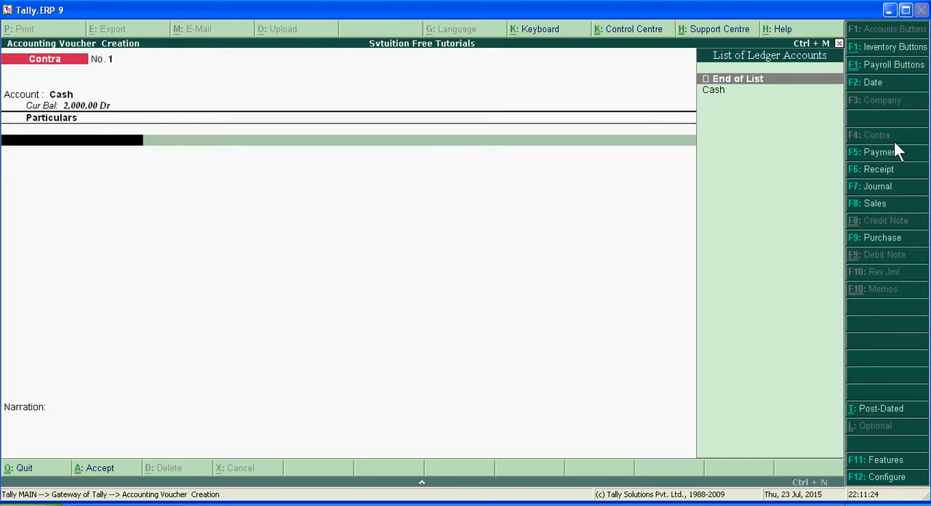
key("Escape")
key("Return")
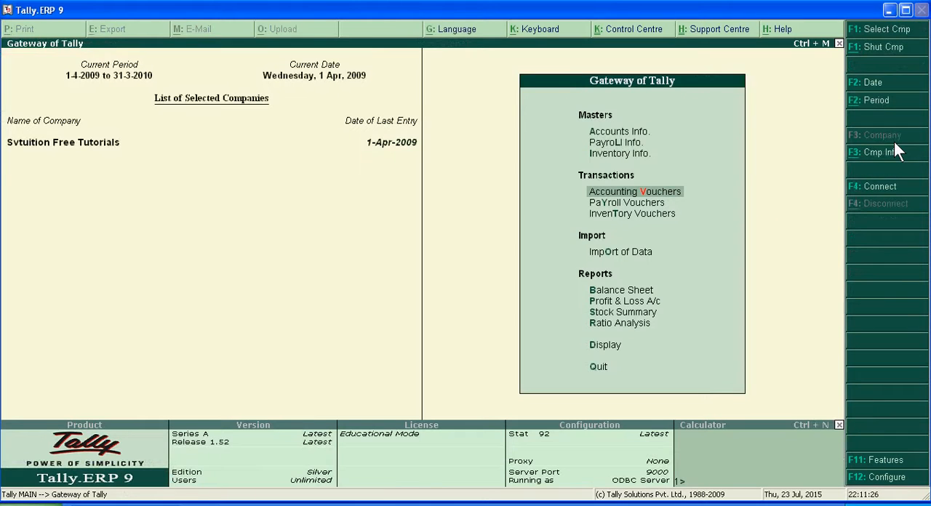
Step: View the Purchase voucher form and the voucher types offered for Sales, and quit voucher entry
key("Return")
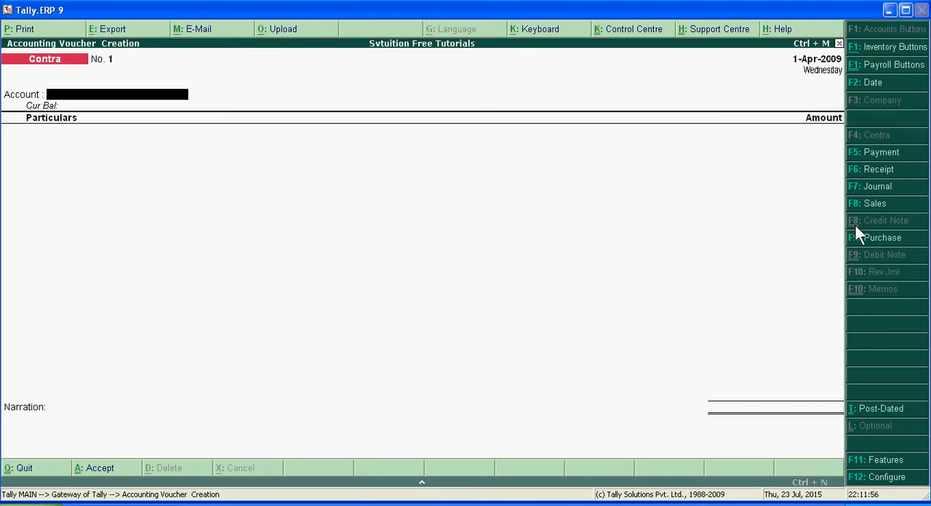
left_click(880, 238)
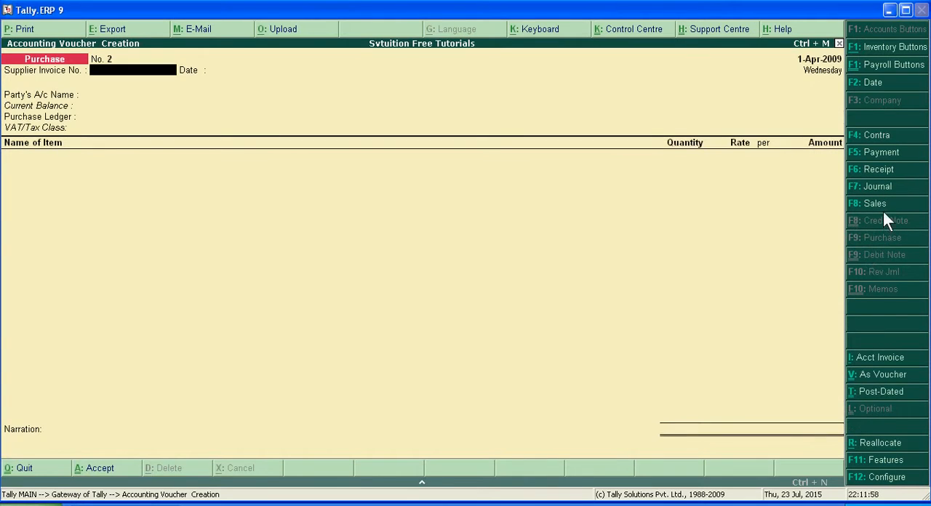
left_click(883, 204)
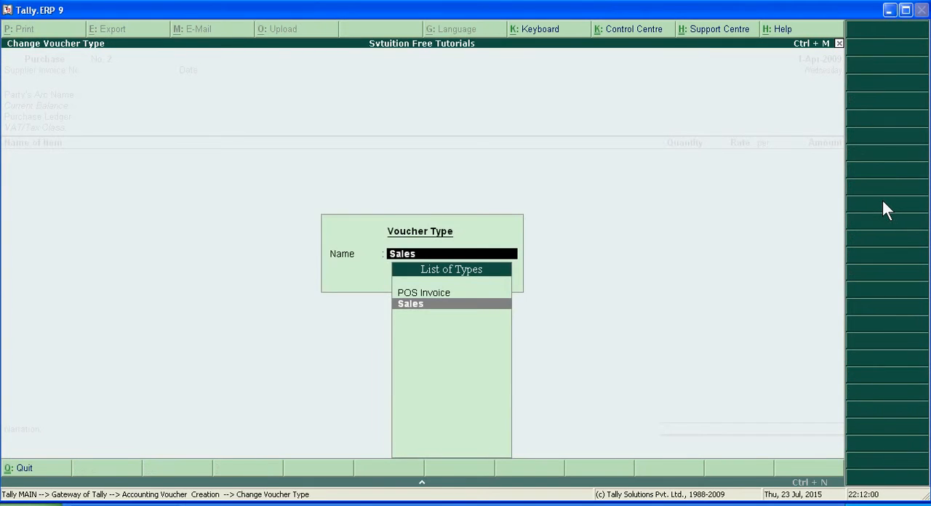
key("Escape")
key("Escape")
key("Escape")
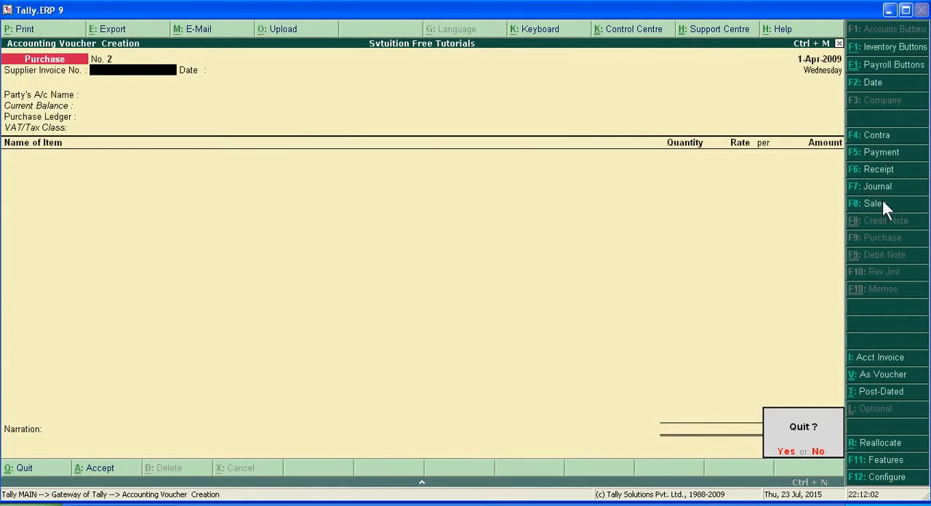
key("Return")
Step: View the company's Profit & Loss A/c report and close it
key("Down")
key("Down")
key("Down")
key("Down")
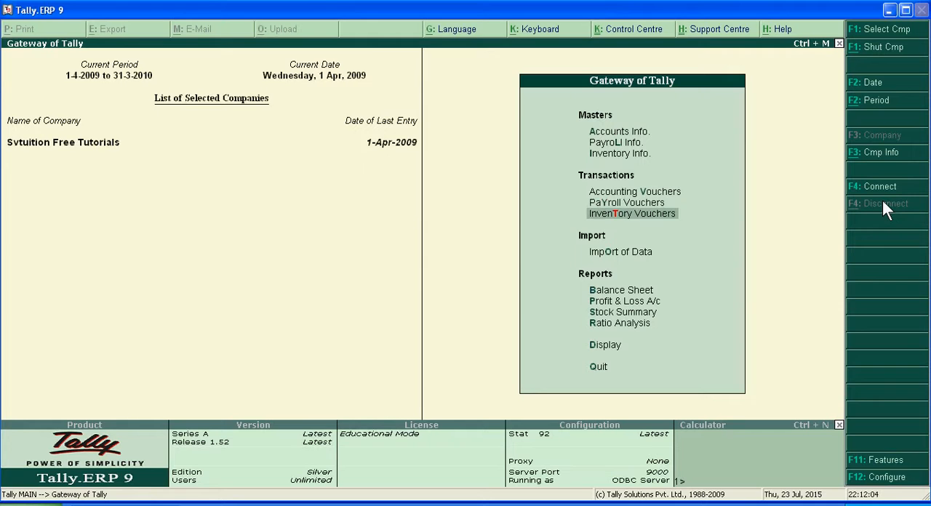
key("Down")
key("Return")
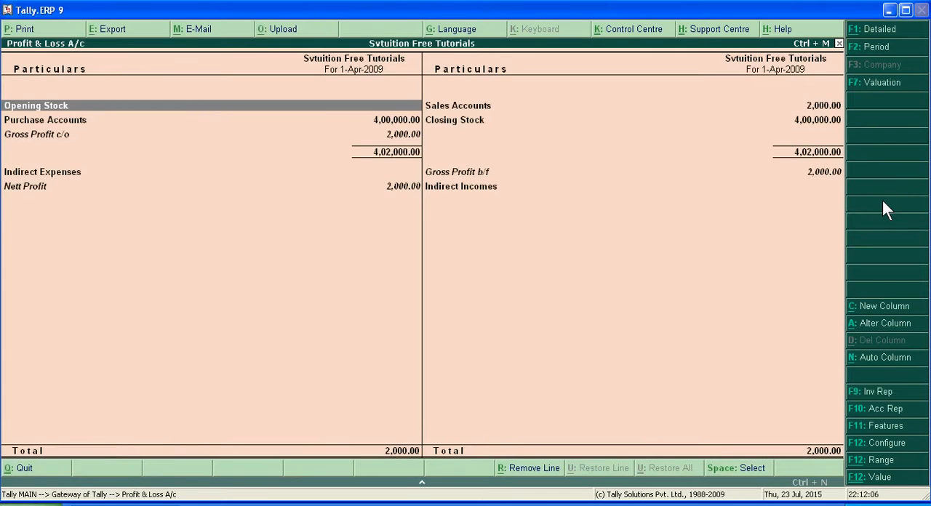
key("Escape")
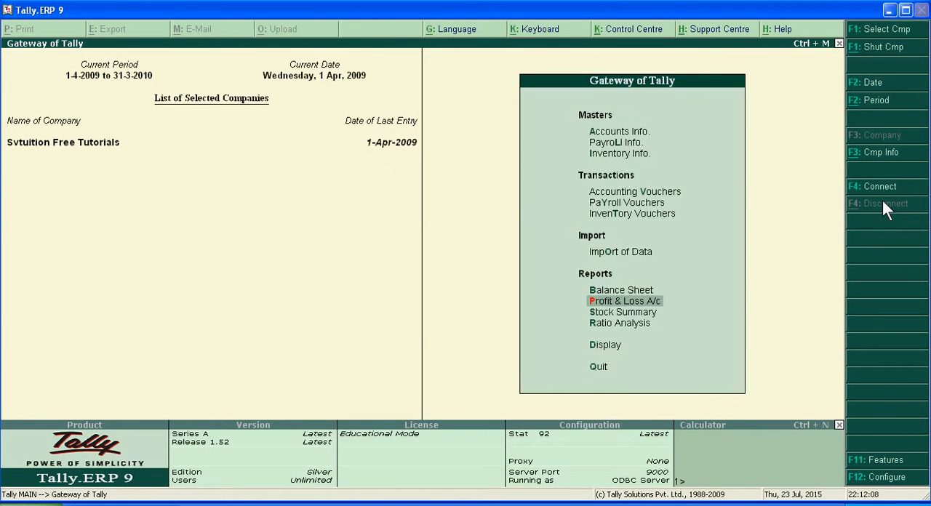
Step: View the company's Balance Sheet report and close it
key("Up")
key("Return")
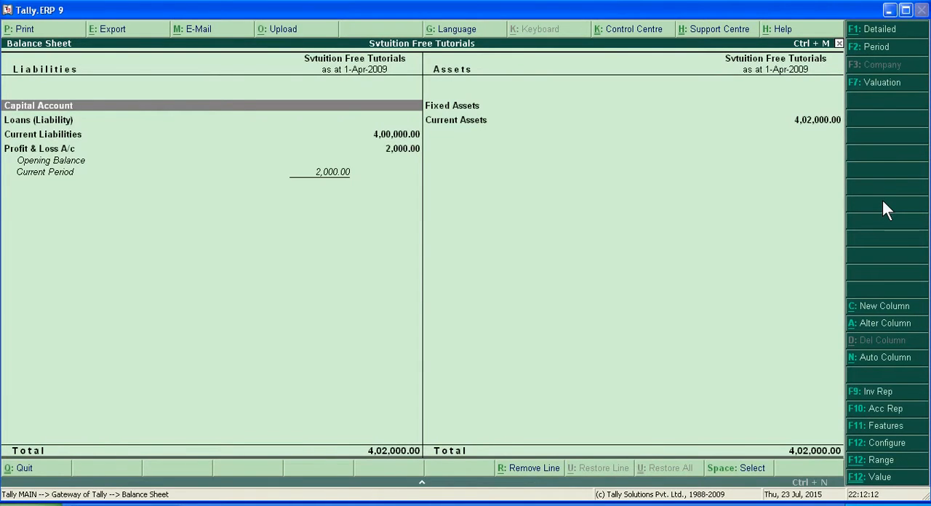
key("Escape")
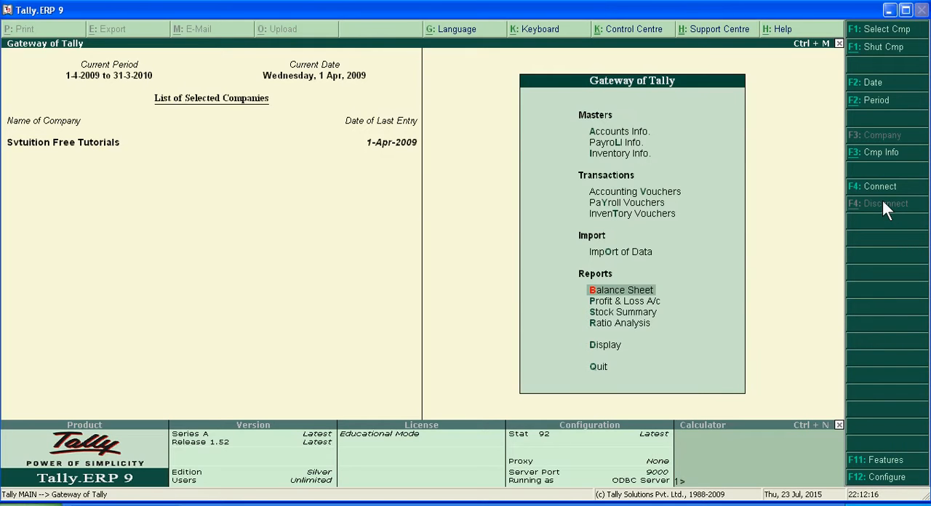
Step: Display the Day Book to examine the recorded vouchers
key("Down")
key("Down")
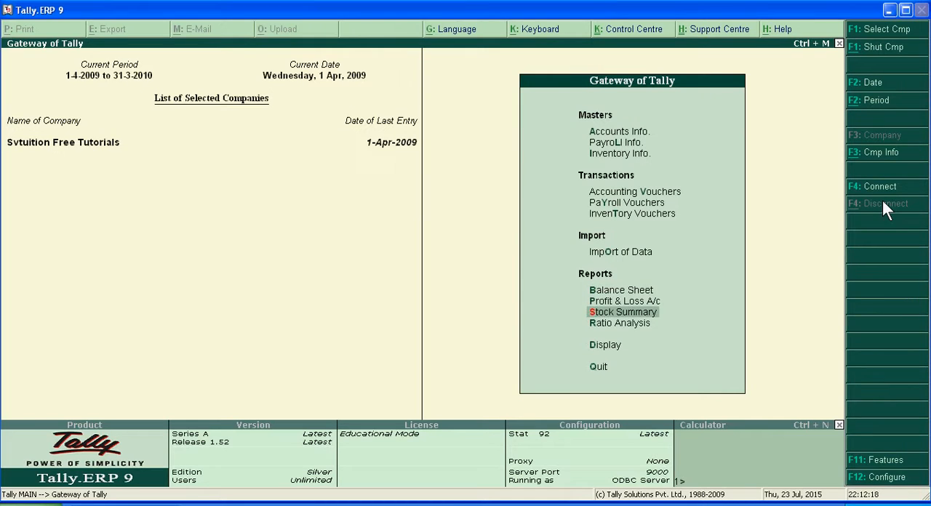
key("Down")
key("Down")
key("Return")
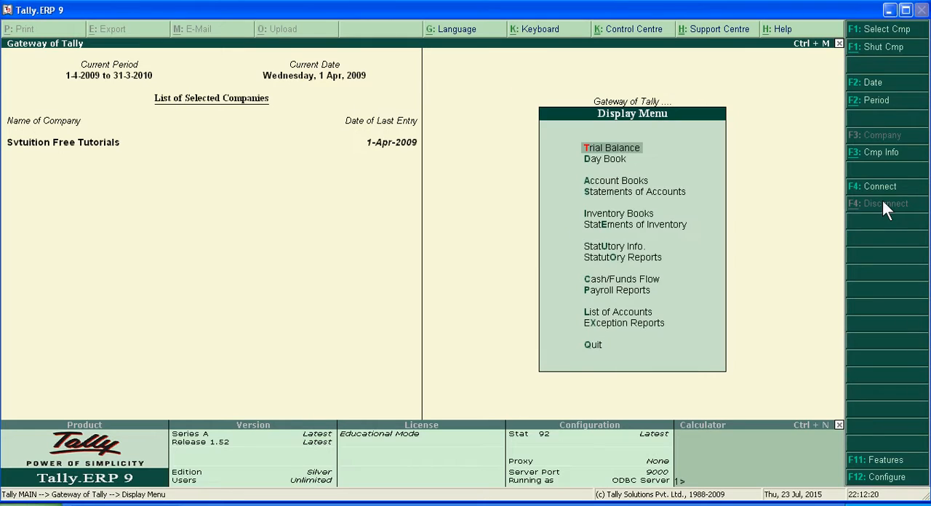
key("Down")
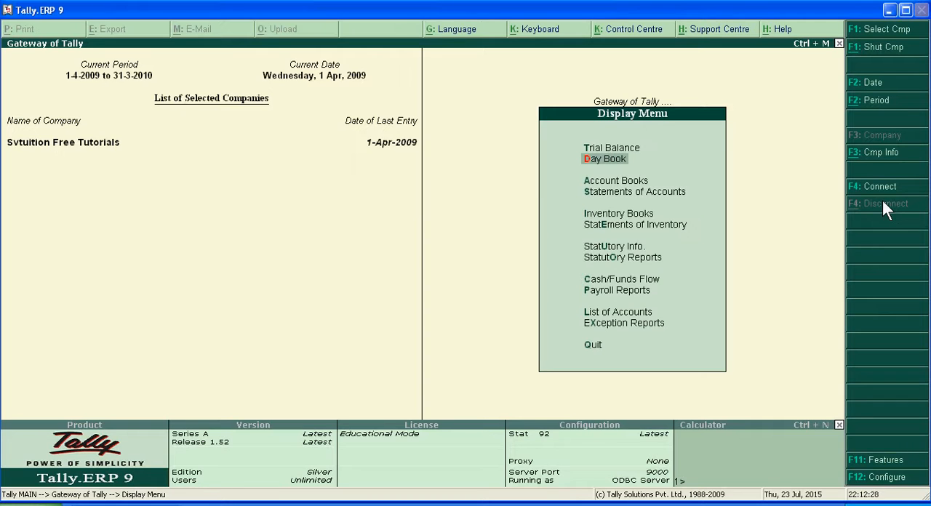
key("Return")
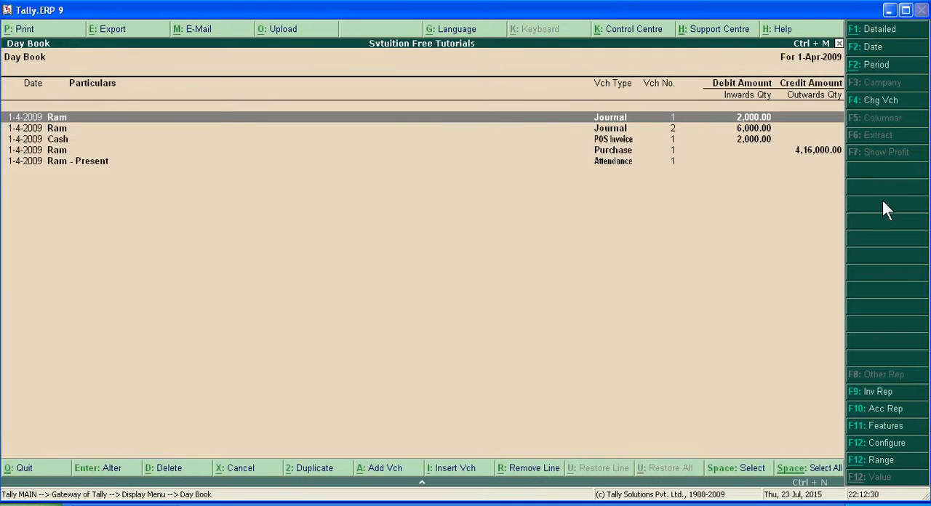
Step: Try to change the debit amount of journal voucher 1 to 4,000 and allocate it against pending bill 1
key("Return")
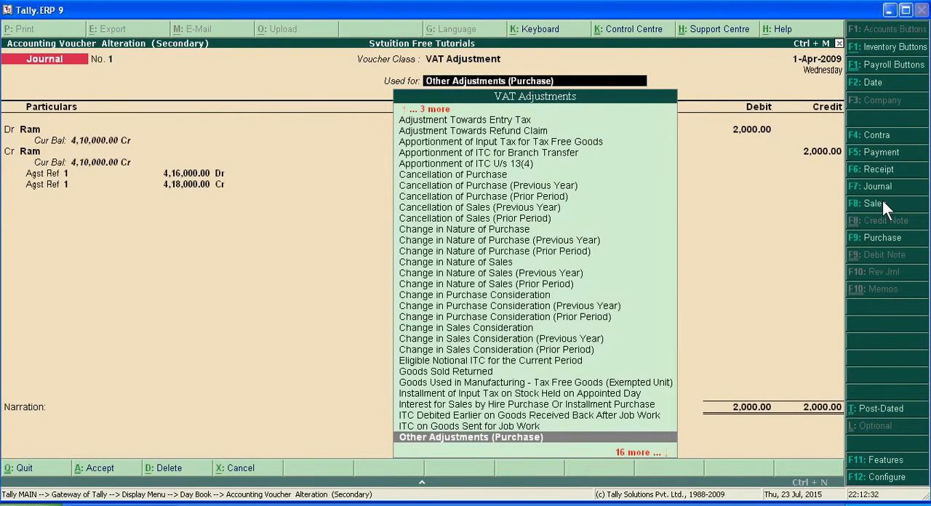
key("Return")
key("Return")
key("Return")
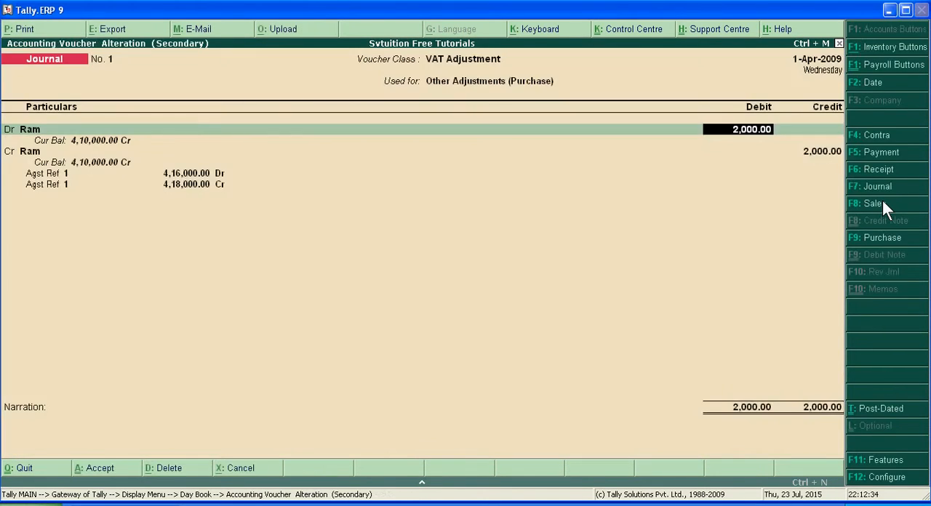
type("4,000")
key("Return")
key("Return")
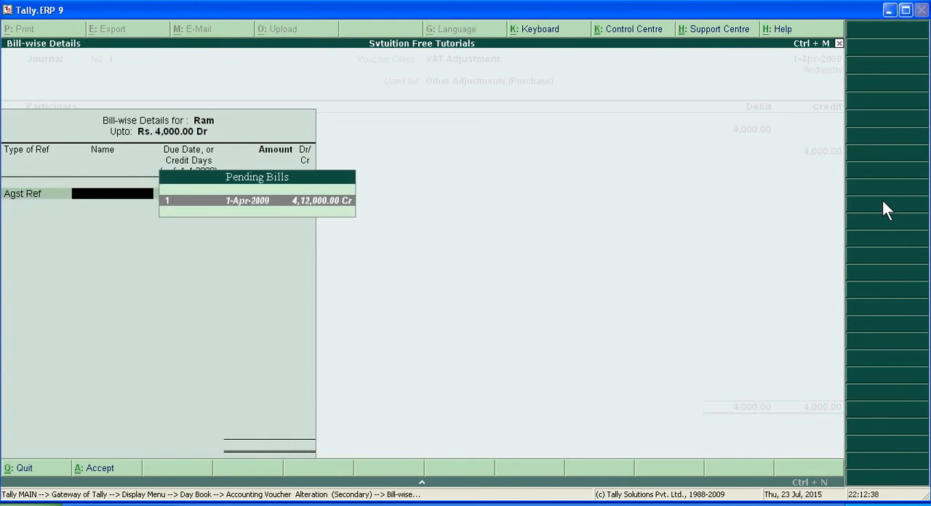
key("Return")
Step: Go through the credit entry of journal voucher 1, and return to the Gateway of Tally
key("Return")
key("Return")
key("Return")
key("Return")
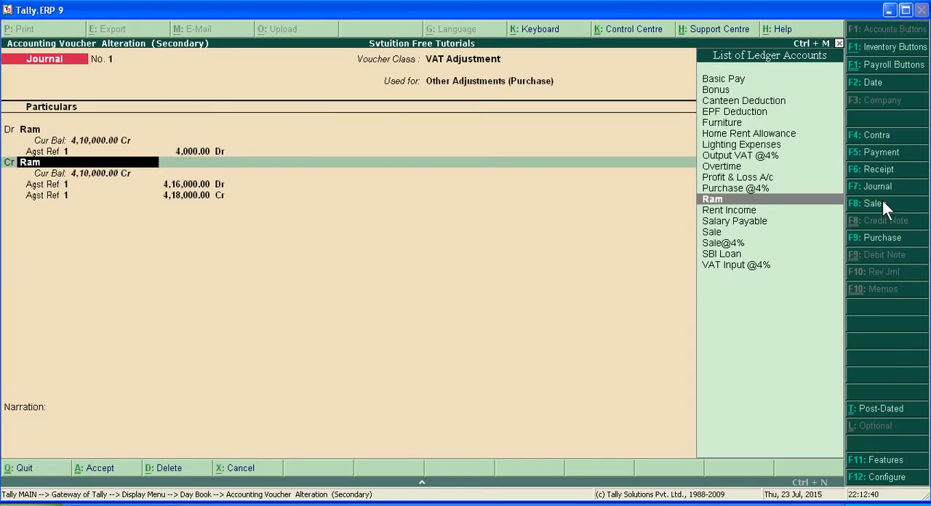
key("Return")
key("Return")
key("Return")
key("Return")
key("Return")
key("Return")
key("Return")
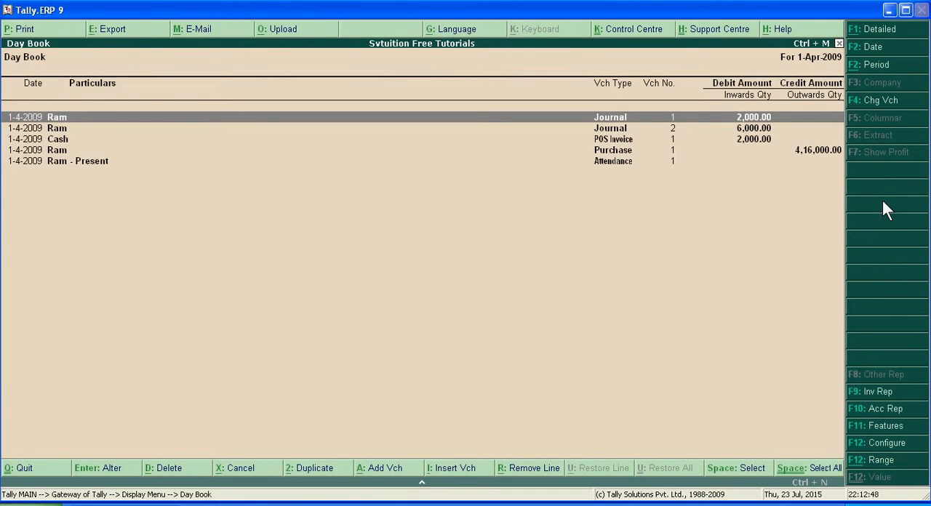
key("Escape")
key("Escape")
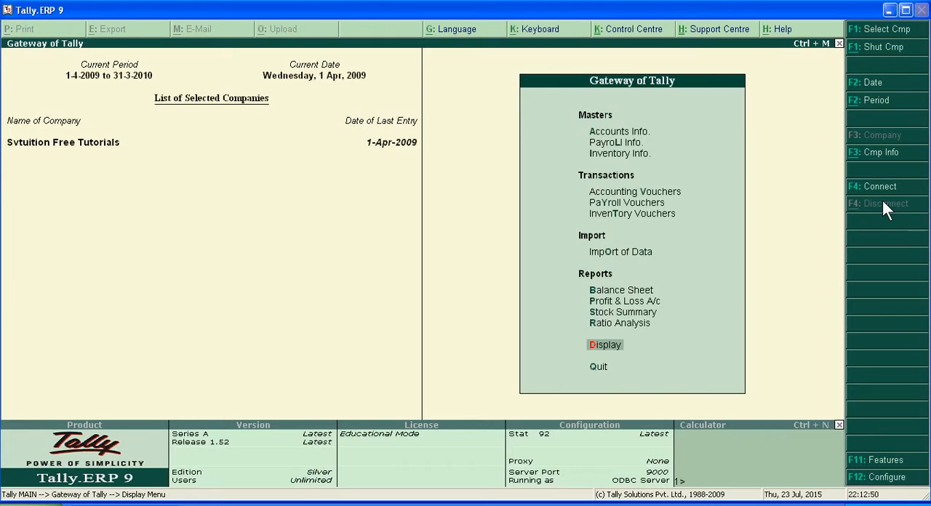
key("Up")
key("Up")
key("Up")
key("Up")
key("Up")
key("Up")
key("Up")
key("Up")
key("Up")
key("Up")
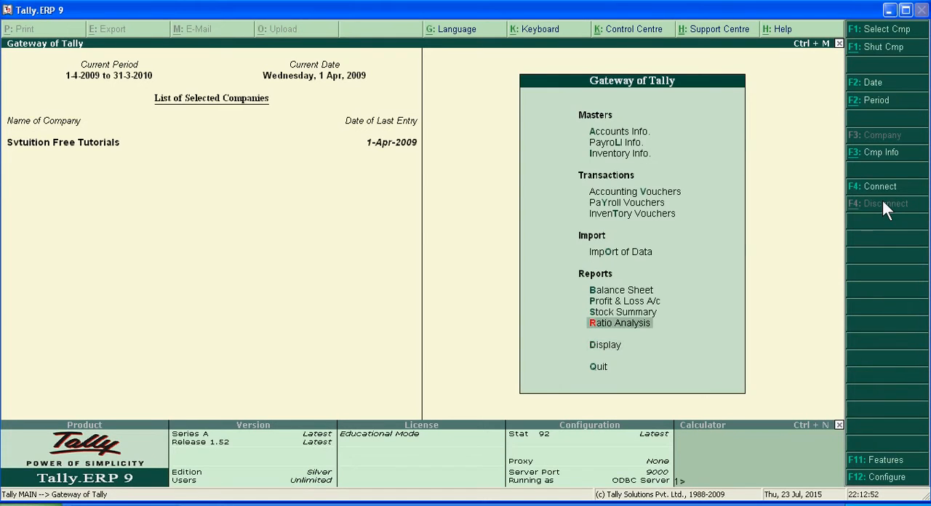
key("Up")
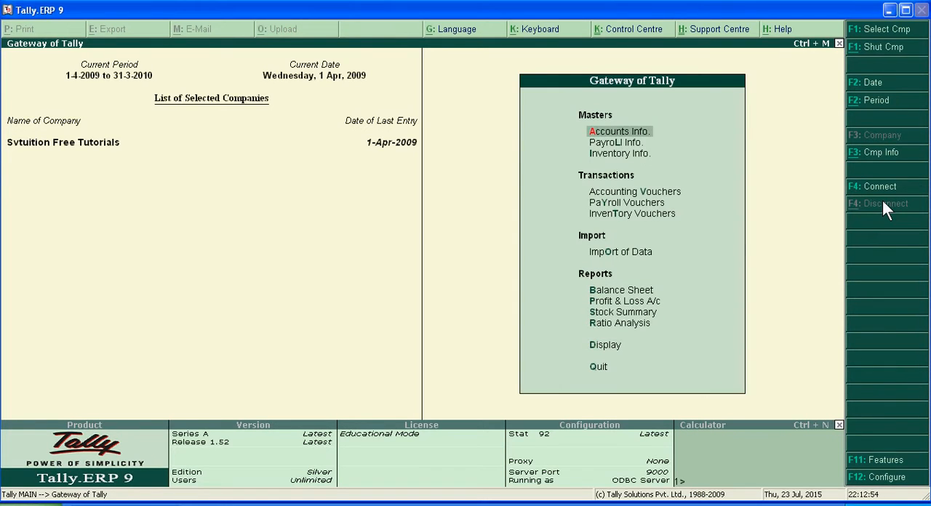
key("Down")
key("Down")
key("Down")
key("Down")
key("Down")
key("Down")
key("Down")
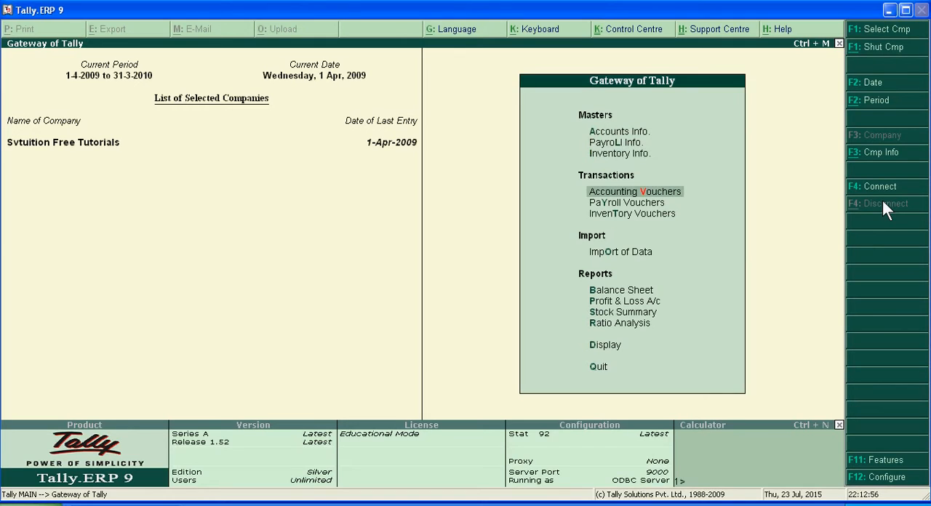
key("Down")
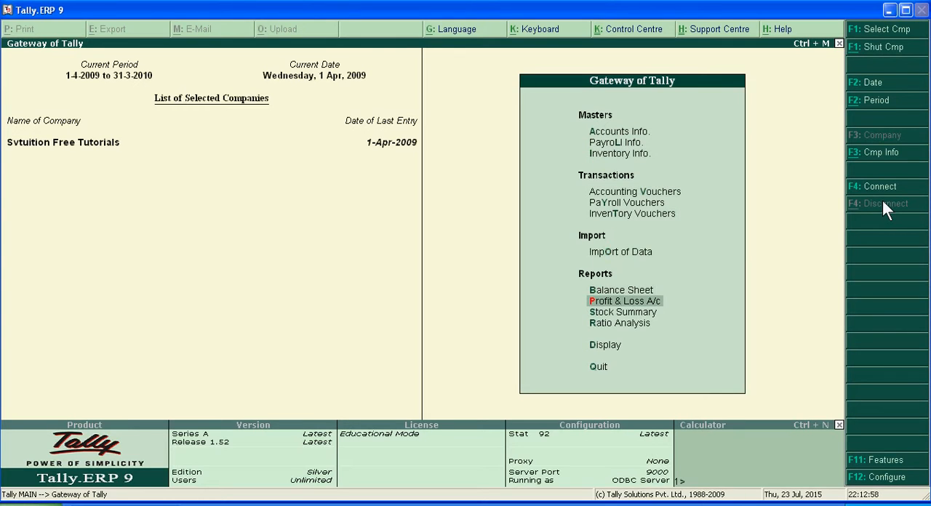